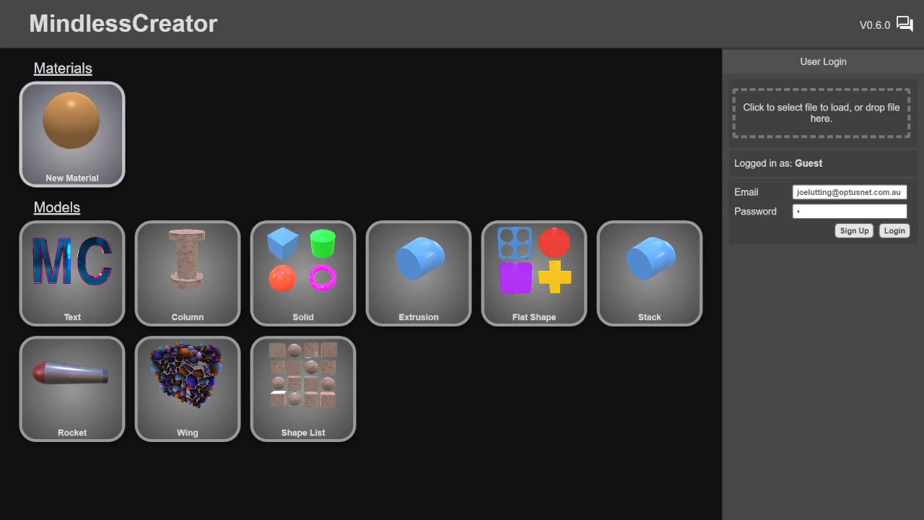
Create a new material and set its Perlin Noise scale to 42.82 in X and 40.78 in Y.
left_click(72, 135)
left_click_drag(311, 239, 195, 305)
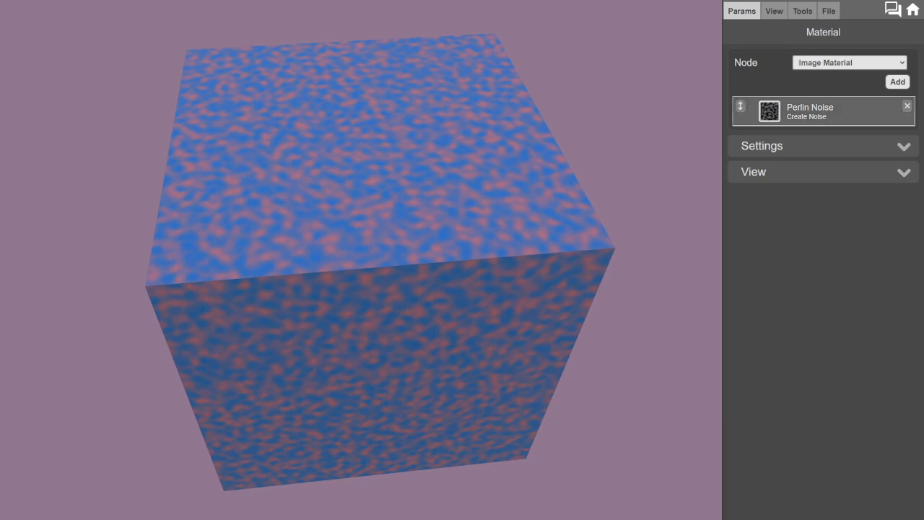
left_click(812, 112)
left_click_drag(838, 161, 854, 180)
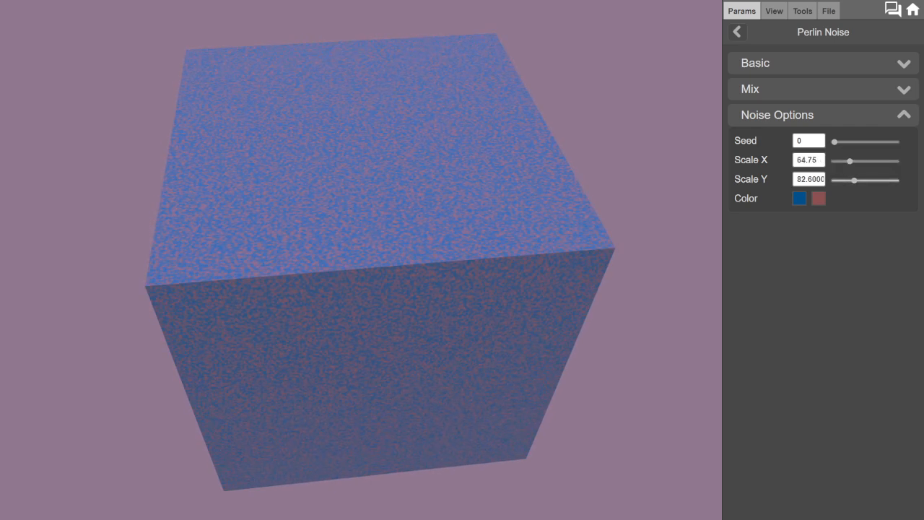
mouse_move(505, 260)
left_mouse_down()
mouse_move(429, 258)
mouse_move(491, 258)
left_mouse_up()
left_click_drag(854, 180, 844, 161)
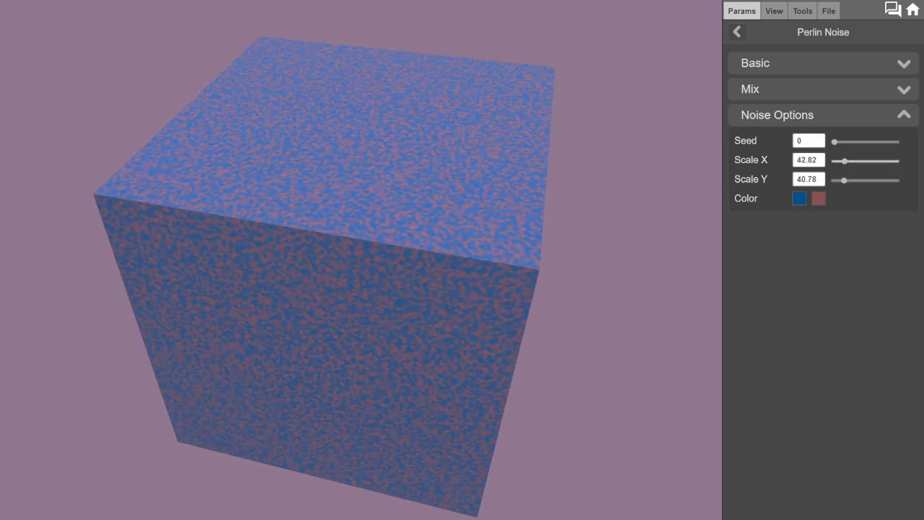
left_click_drag(499, 249, 433, 249)
scroll(480, 249, "up", 4)
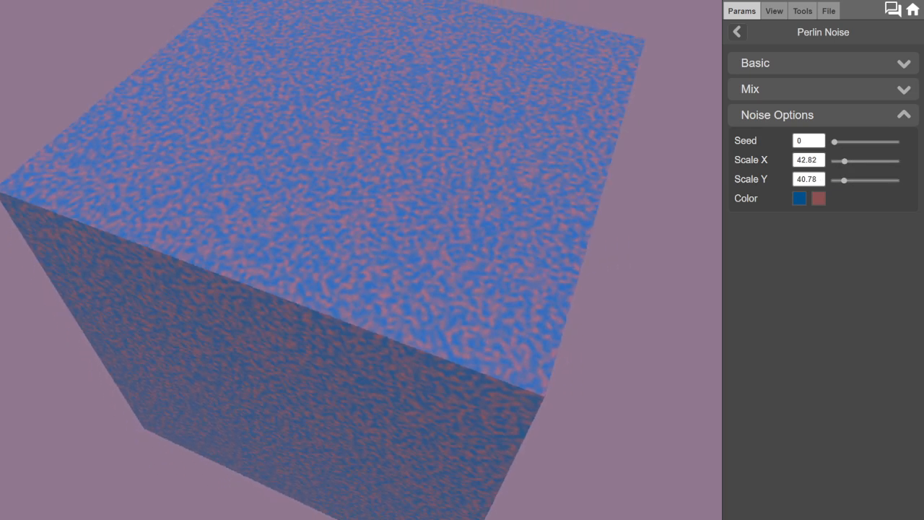
Enable the Normal channel for the Perlin Noise node and set its normal strength to about 25.69.
left_click(823, 63)
left_click(802, 145)
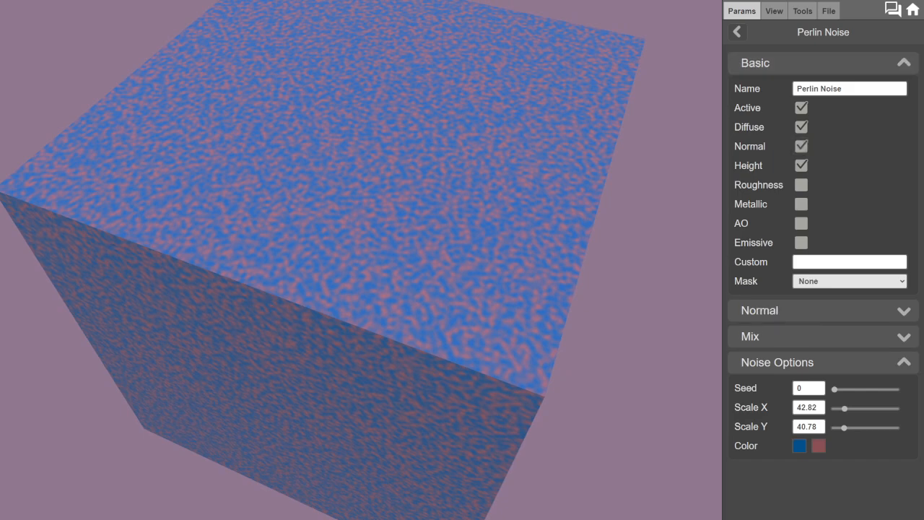
mouse_move(434, 274)
left_mouse_down()
mouse_move(433, 253)
mouse_move(433, 292)
left_mouse_up()
scroll(434, 253, "up", 3)
left_click(824, 310)
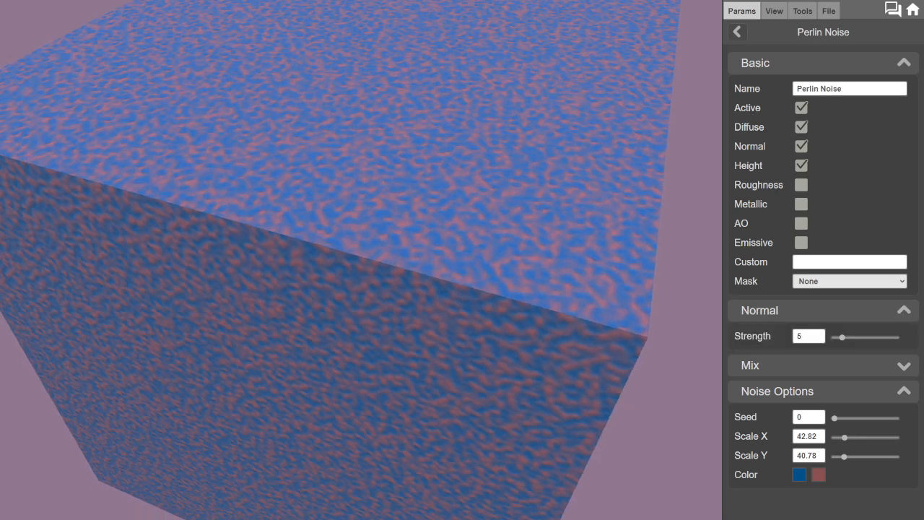
left_click_drag(843, 337, 883, 337)
left_click_drag(433, 260, 458, 166)
left_click_drag(434, 303, 429, 194)
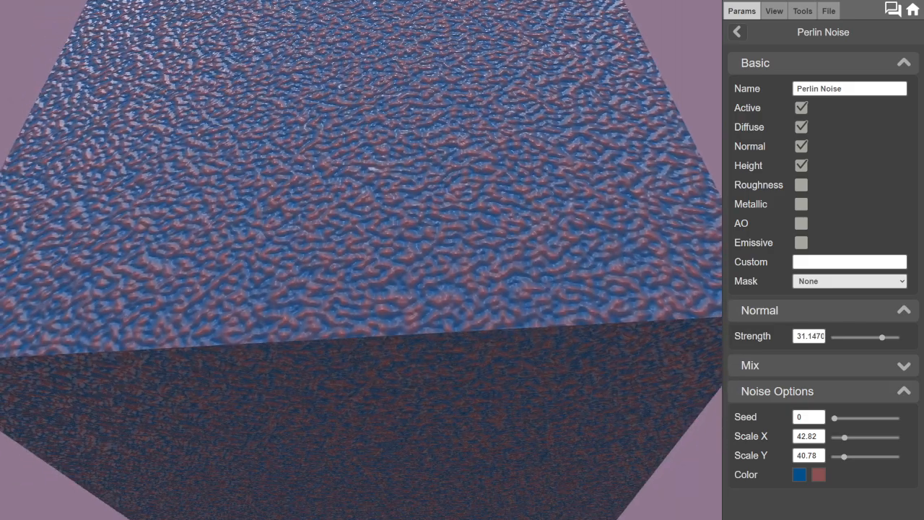
mouse_move(882, 338)
left_mouse_down()
mouse_move(834, 337)
mouse_move(874, 338)
left_mouse_up()
left_click_drag(318, 52, 303, 103)
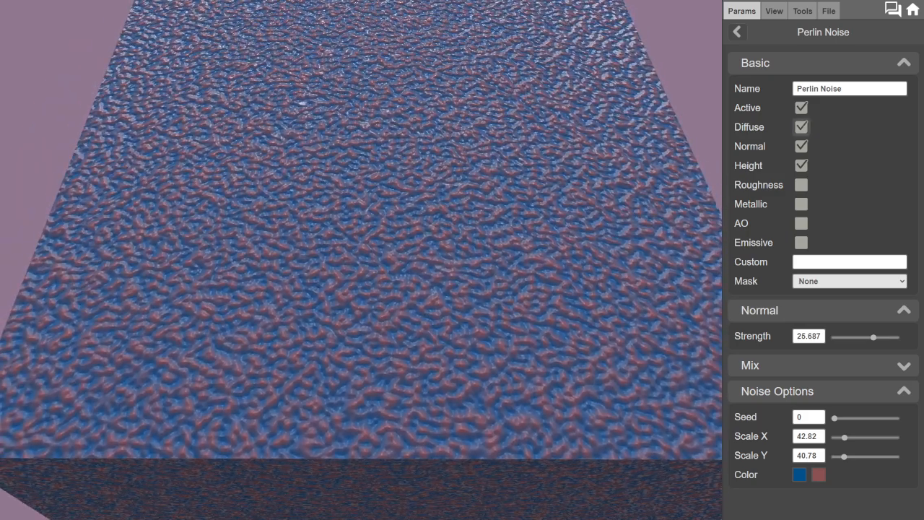
Preview the material's Diffuse, HeightMap and NormalMap images, and return to the 3D view.
left_click(737, 32)
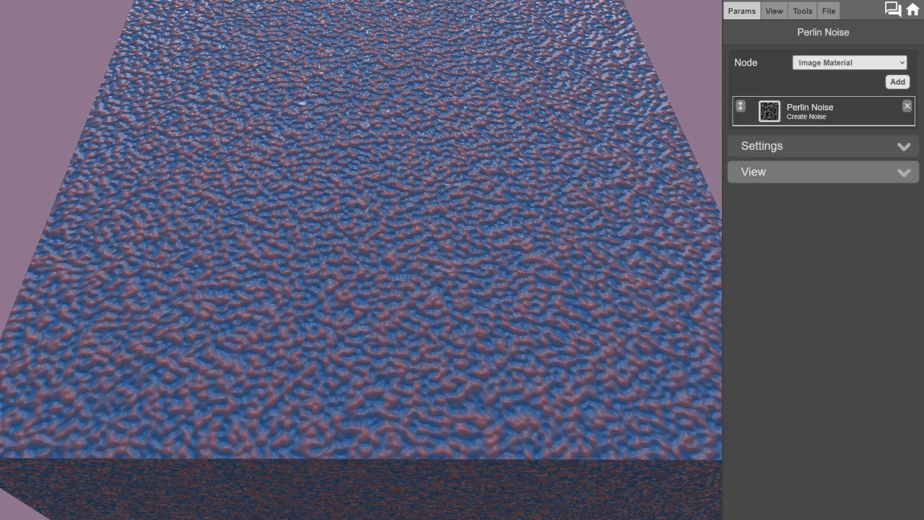
left_click(823, 172)
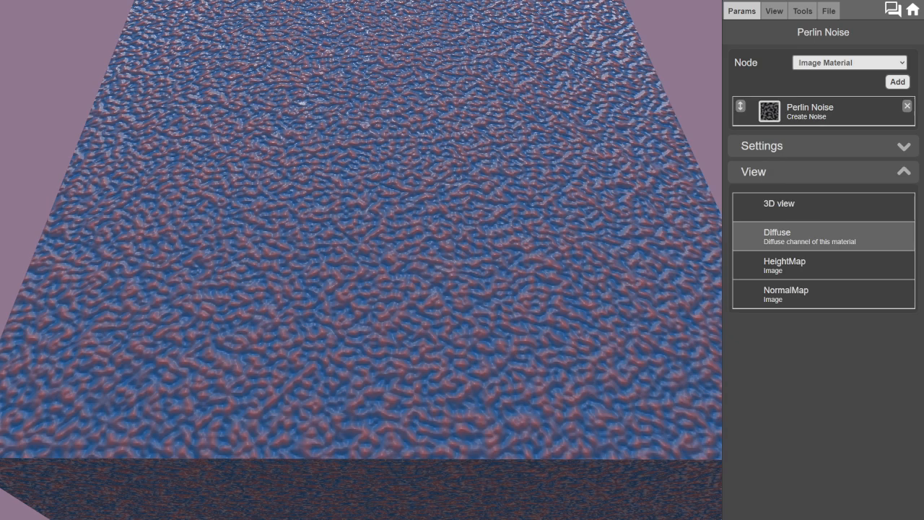
left_click(823, 235)
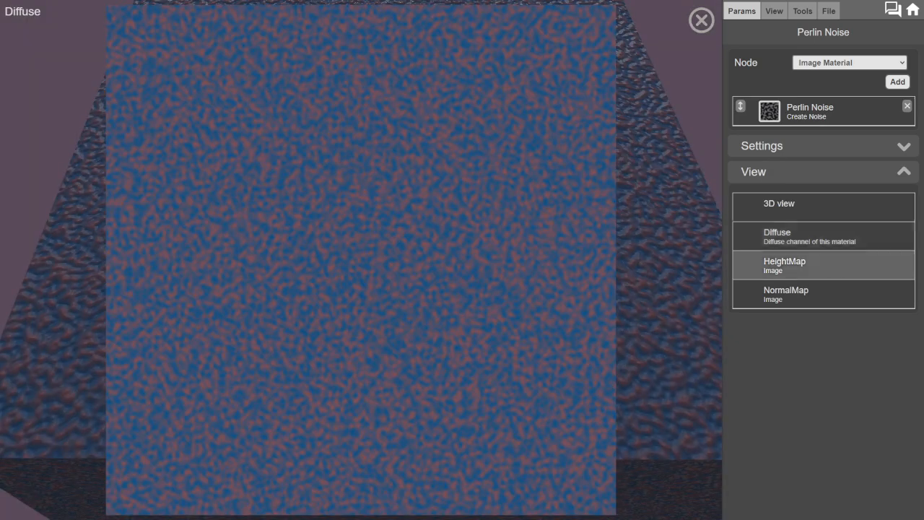
left_click(823, 264)
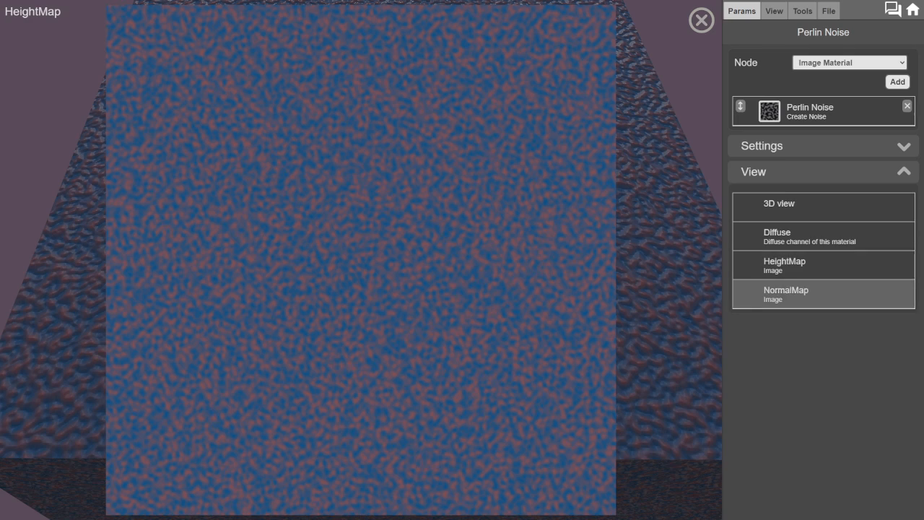
left_click(823, 293)
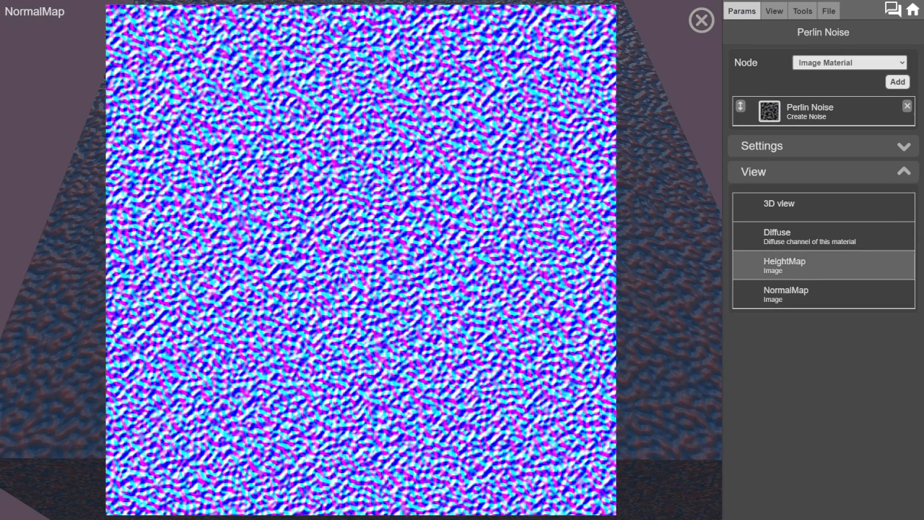
left_click(823, 264)
left_click(702, 21)
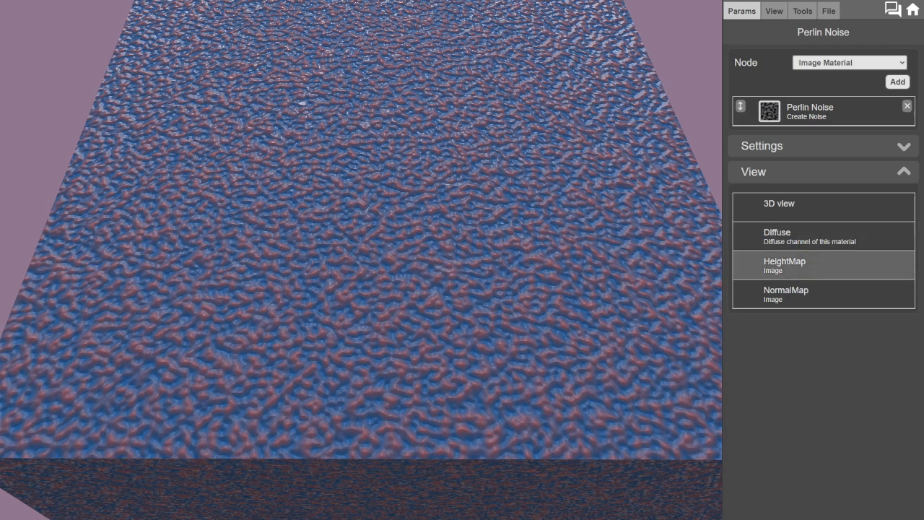
Try to export the material's Diffuse channel as a PNG image.
left_click(829, 11)
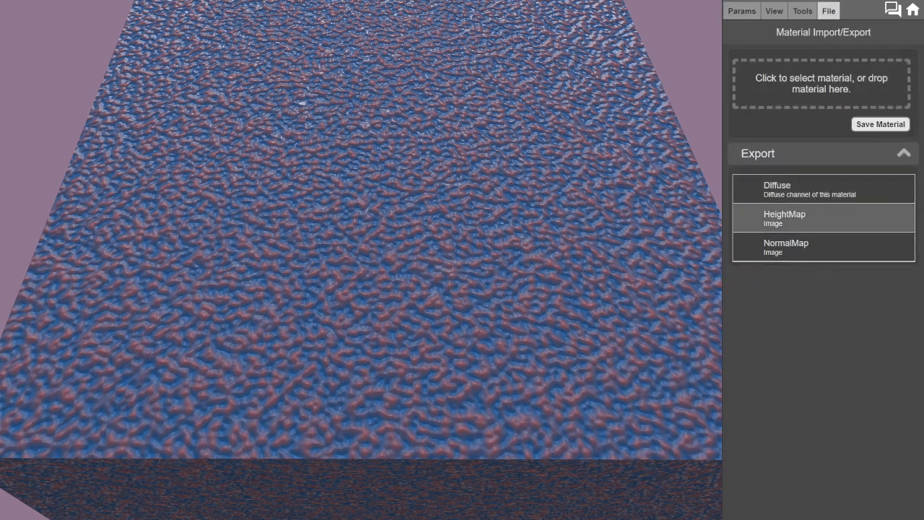
left_click(824, 189)
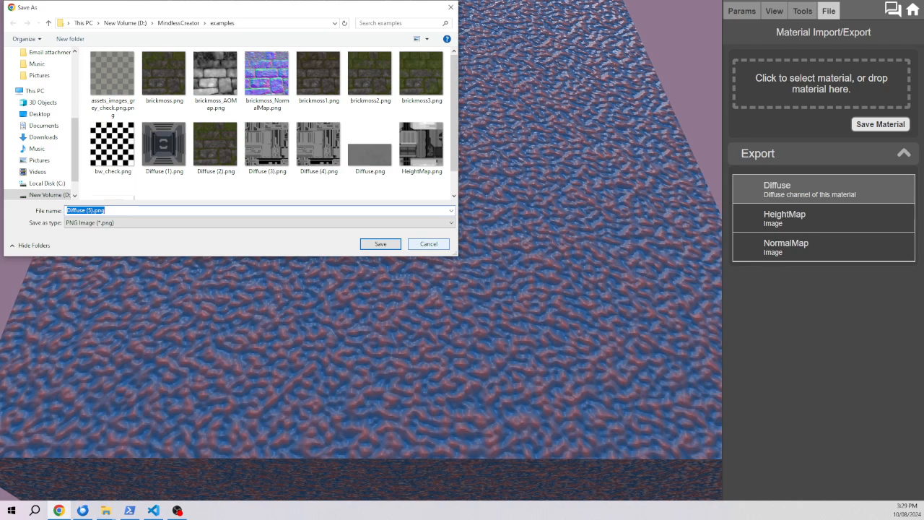
left_click(429, 243)
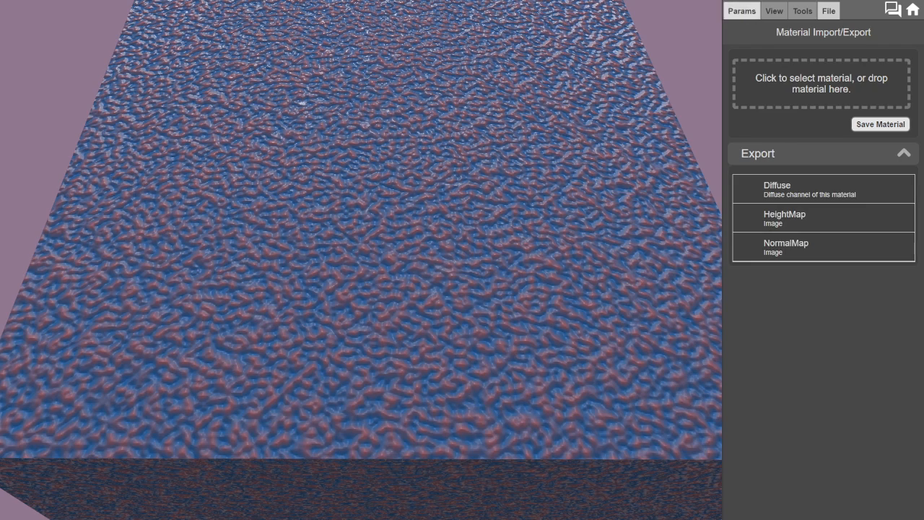
left_click(742, 11)
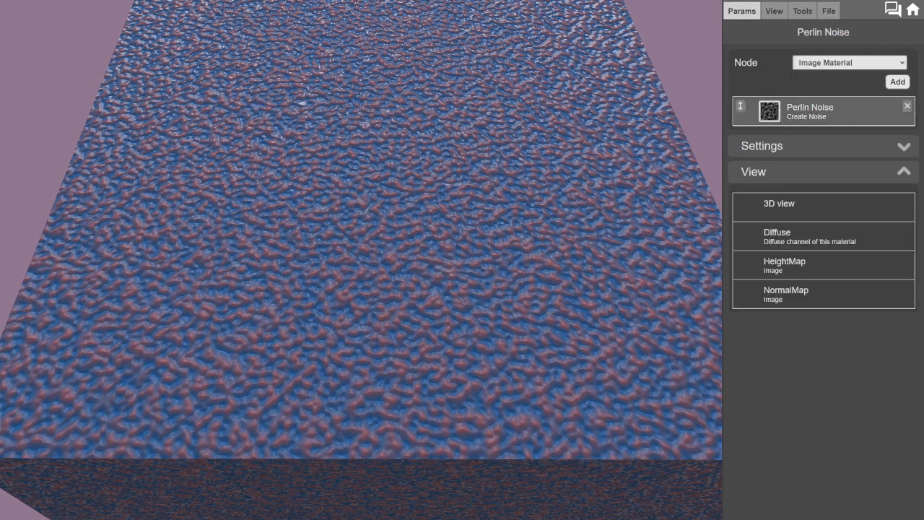
Start a fresh material and replace its default Perlin Noise node with two Image Material nodes.
left_click(908, 106)
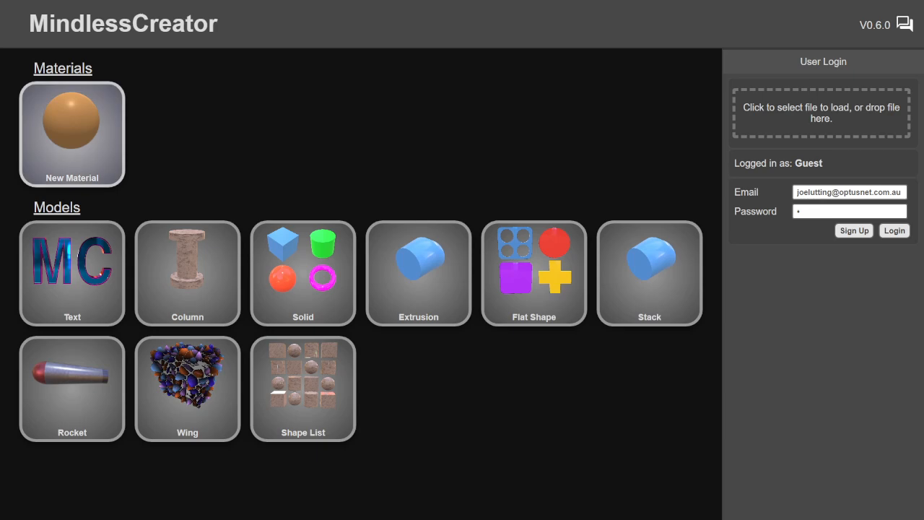
left_click(72, 135)
left_click_drag(361, 253, 370, 313)
left_click(907, 106)
left_click_drag(520, 246, 375, 255)
left_click(897, 82)
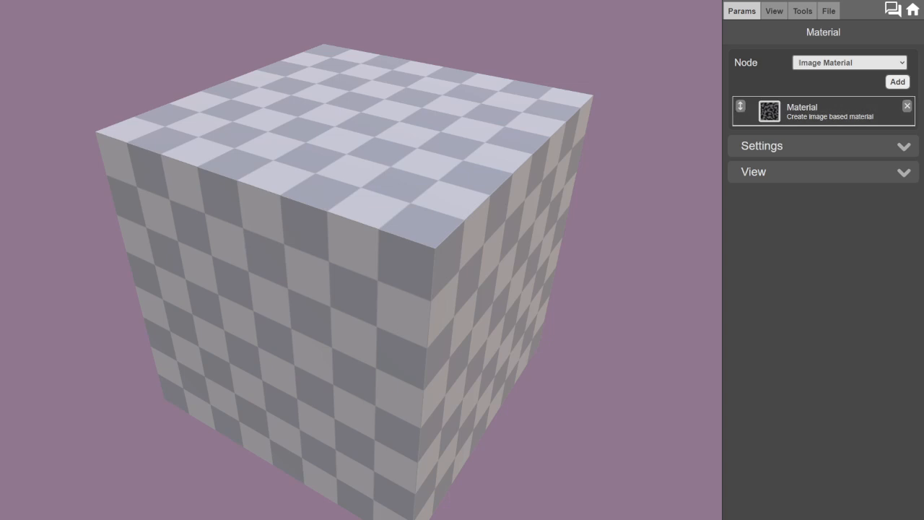
left_click(898, 82)
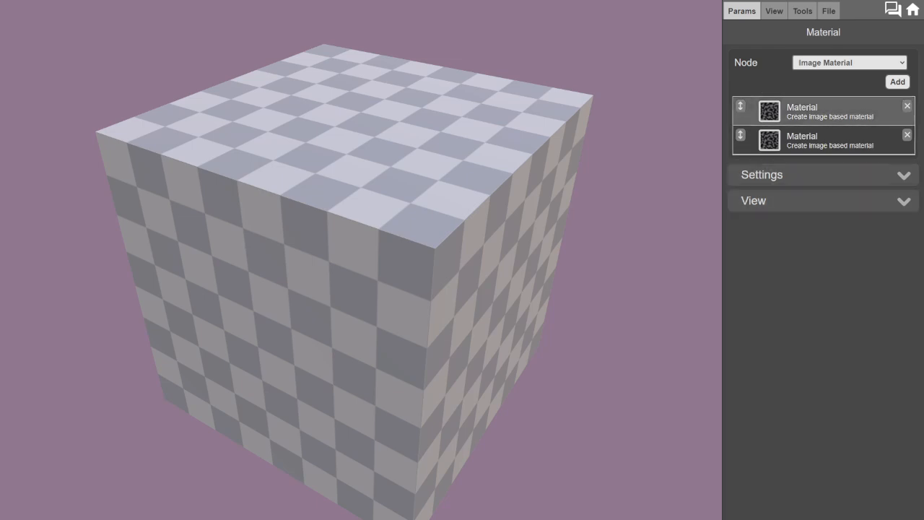
Load all rock-slab-wall1-ue texture maps except the preview image into the first Image Material node.
left_click(831, 111)
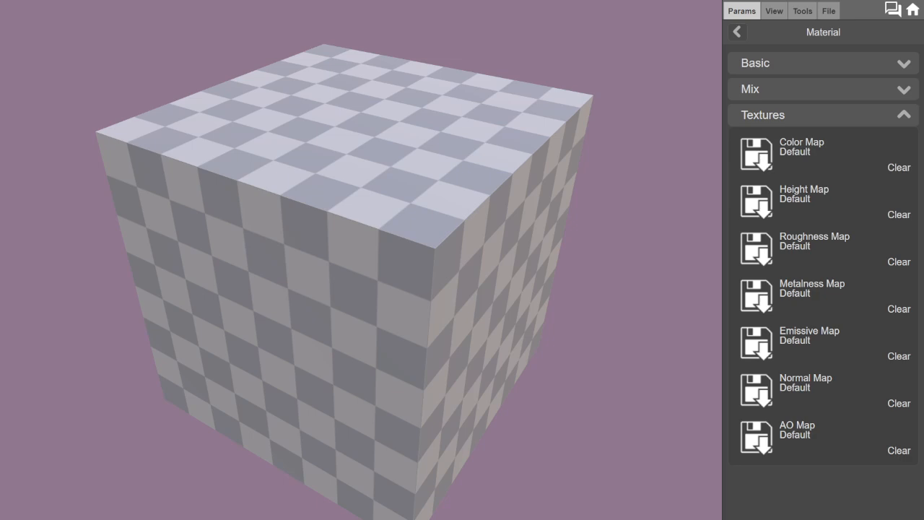
left_click_drag(0, 105, 17, 96)
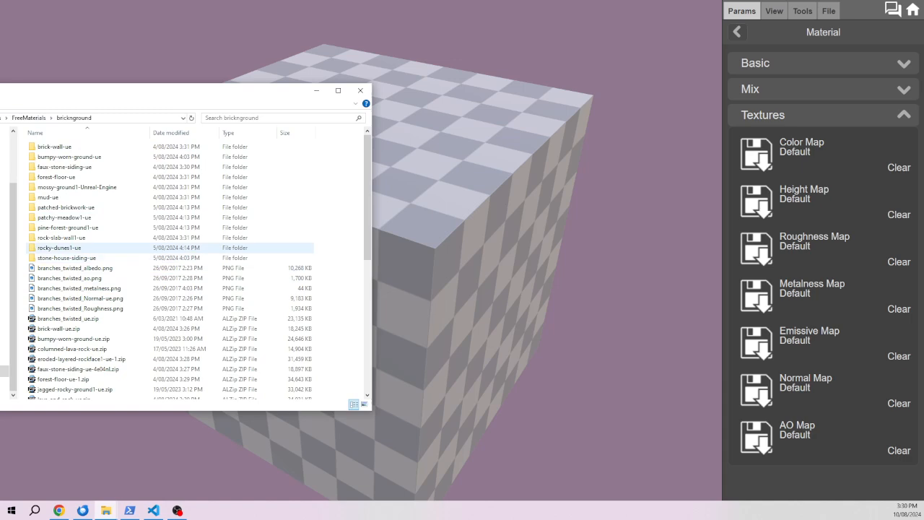
double_click(61, 238)
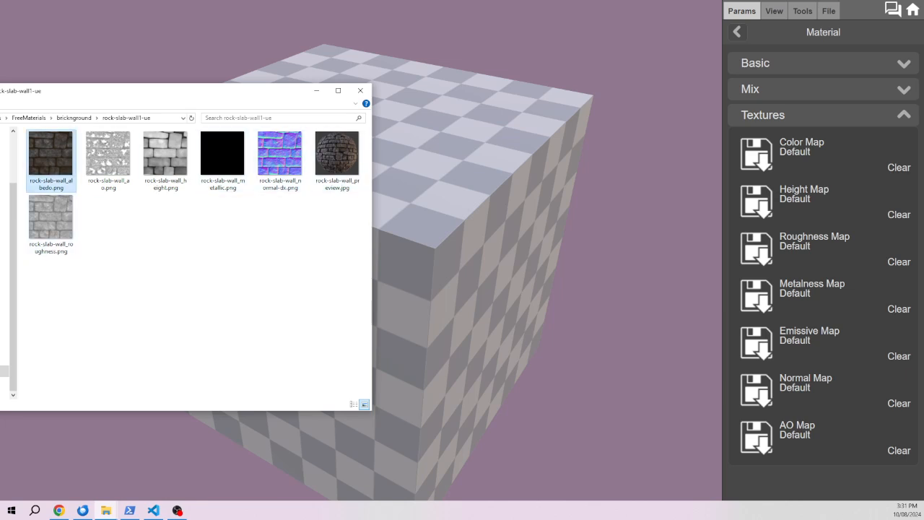
key("ctrl+a")
left_click(337, 161, "ctrl")
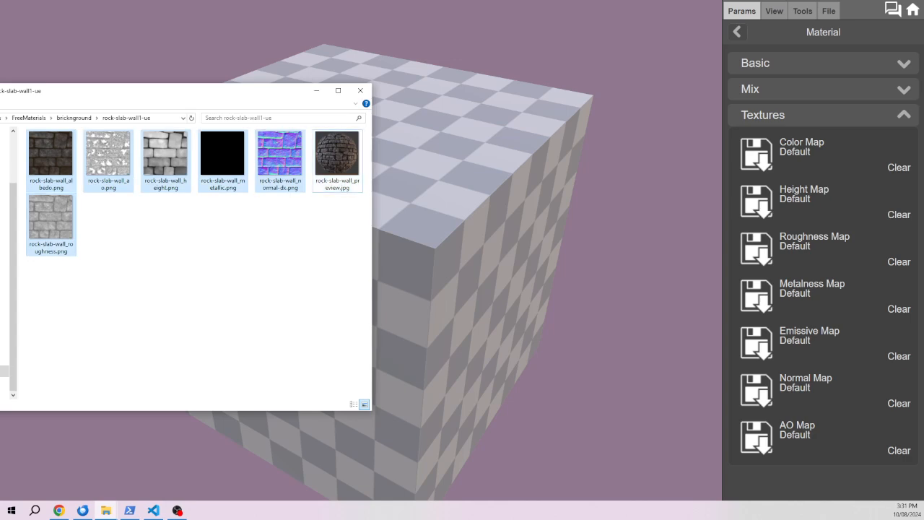
left_click_drag(109, 155, 755, 163)
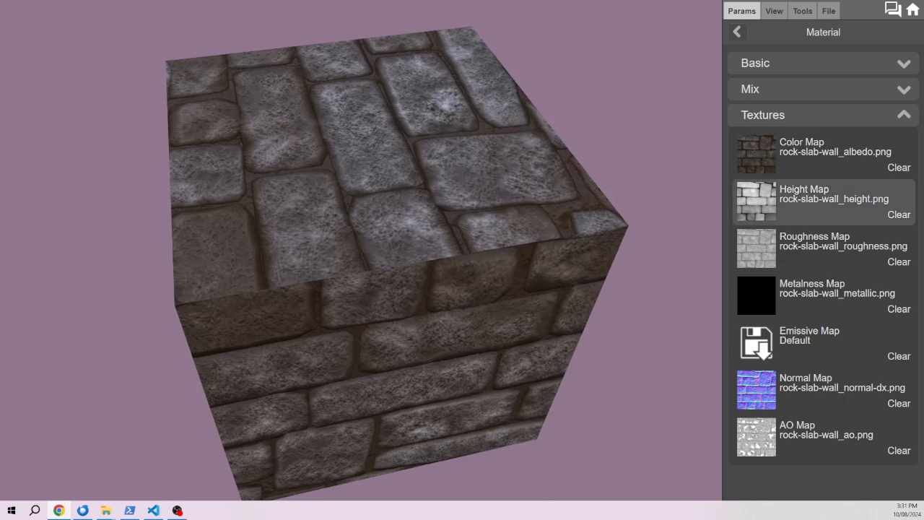
Deactivate and reactivate the rock slab wall node to compare its effect on the cube.
left_click(823, 62)
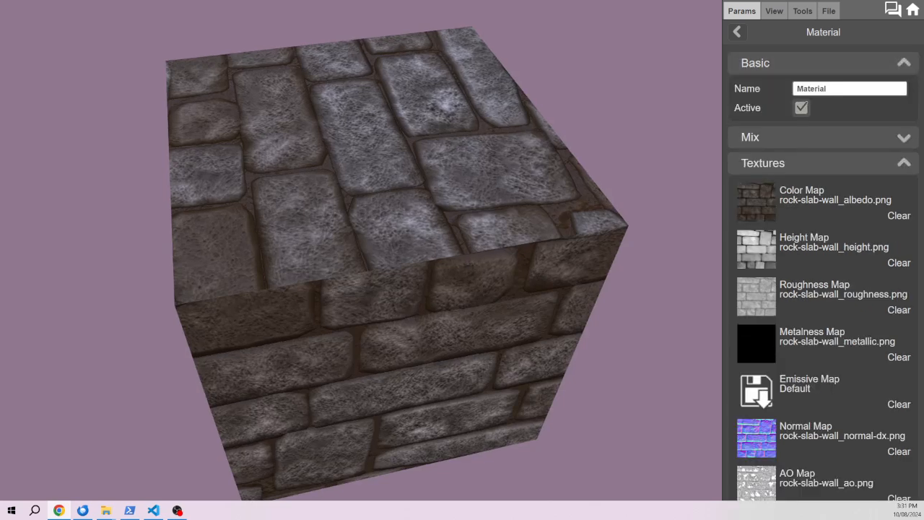
left_click(801, 107)
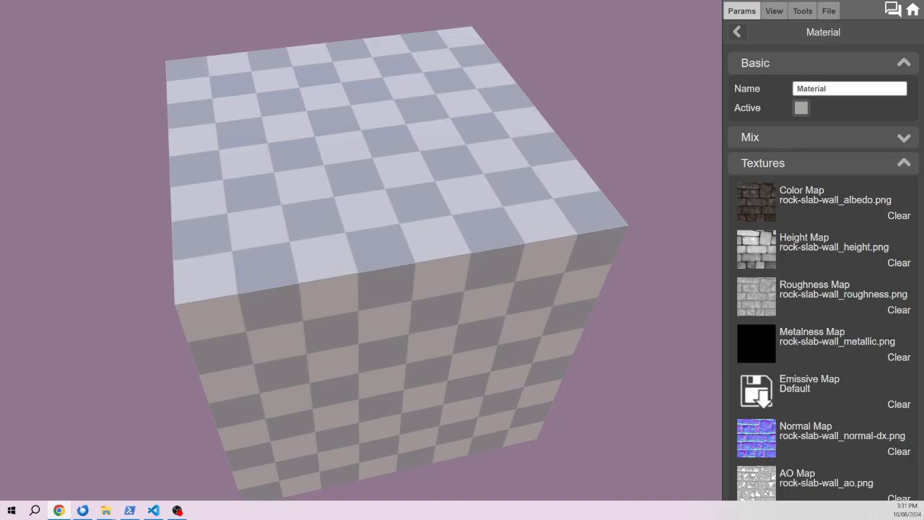
left_click(801, 107)
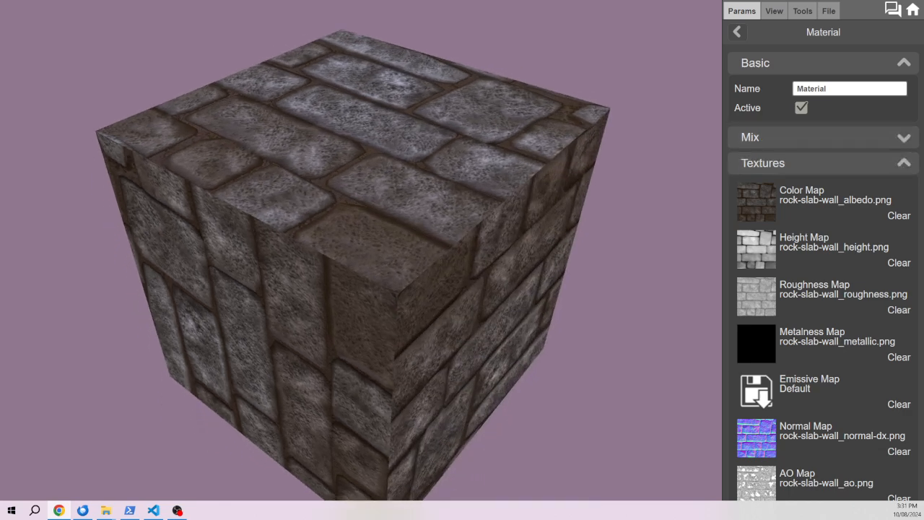
left_click(737, 32)
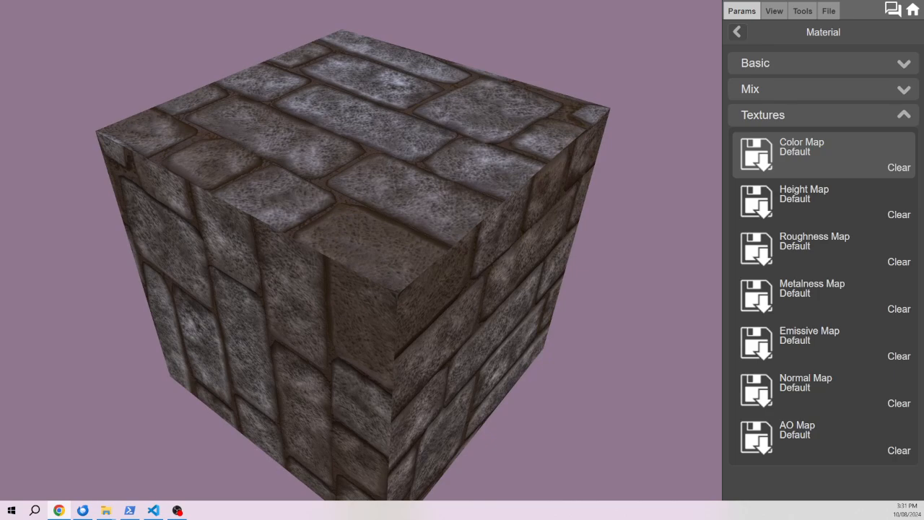
Load all patchy-meadow1-ue texture maps except the preview image into the second Image Material node.
left_click(737, 32)
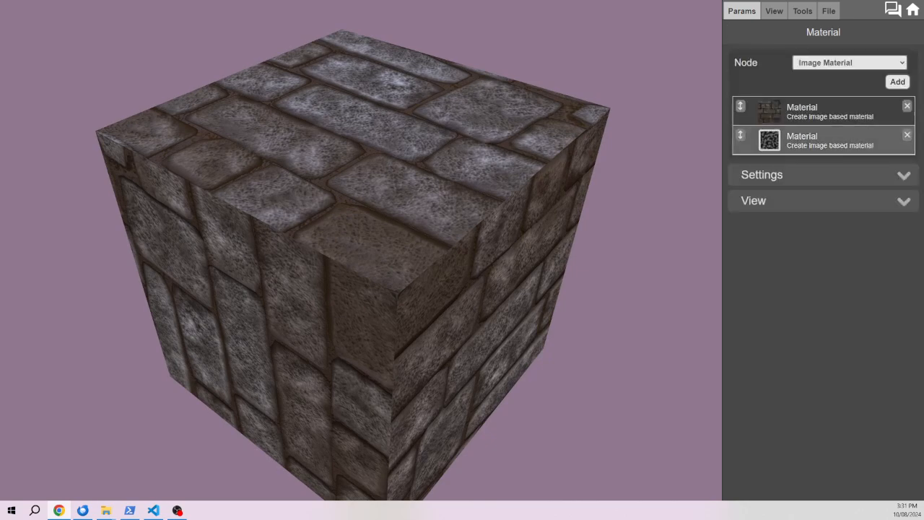
key("alt+Tab")
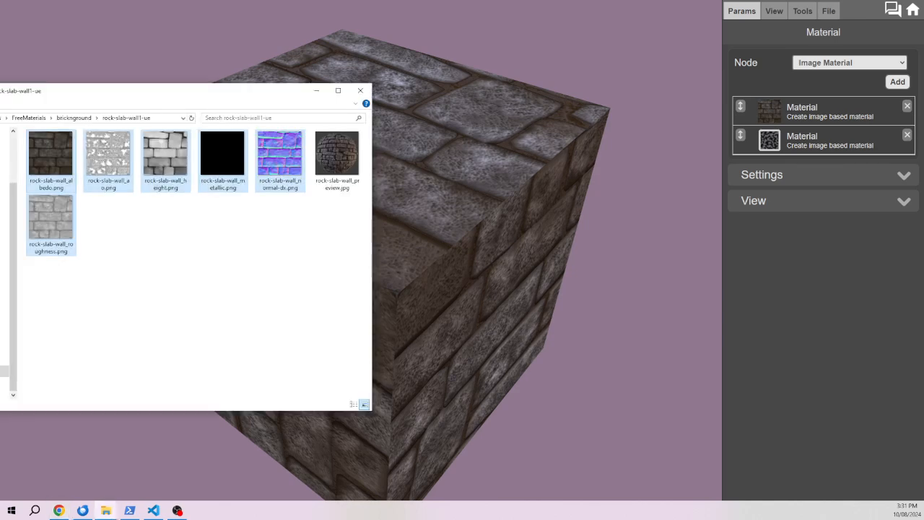
left_click(74, 118)
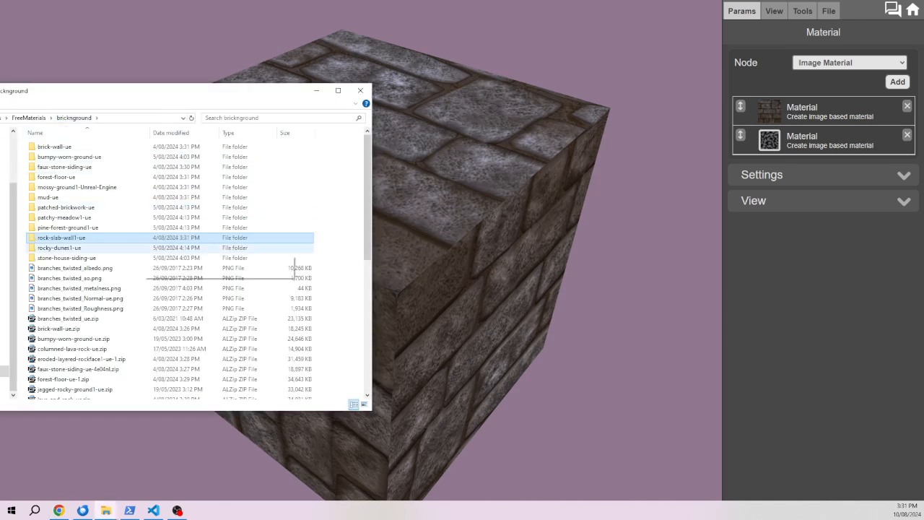
double_click(61, 218)
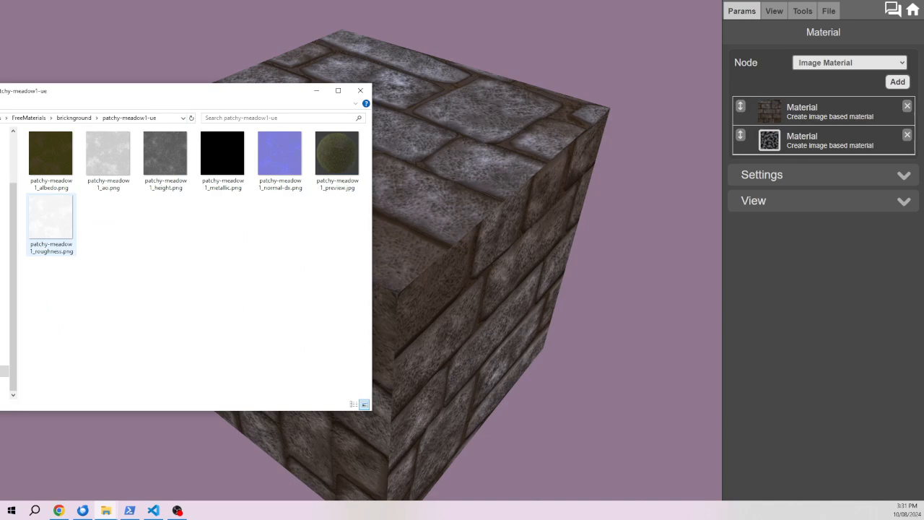
key("ctrl+a")
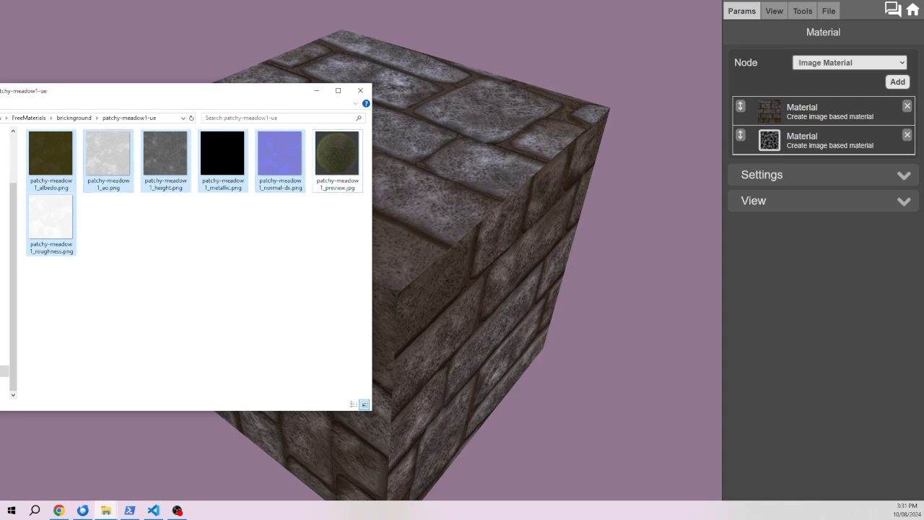
left_click_drag(231, 155, 790, 140)
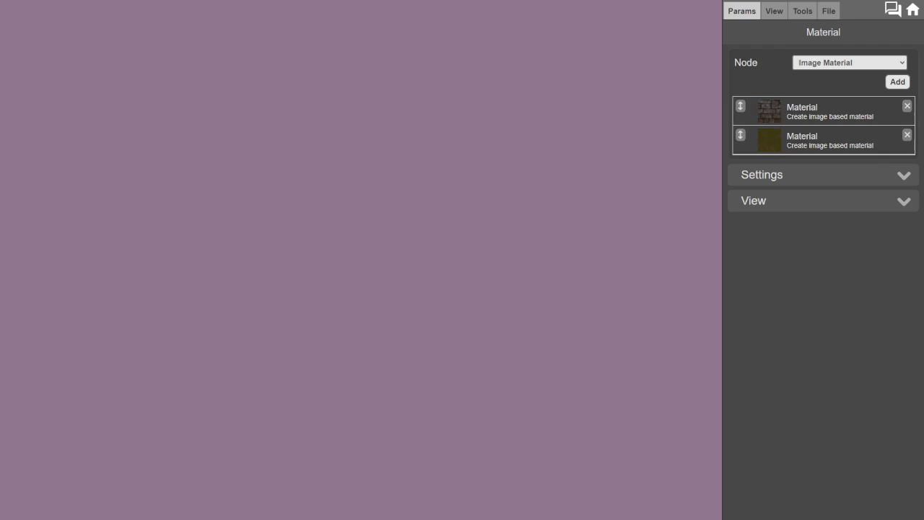
Deactivate and reactivate the patchy meadow node to compare its effect on the cube.
left_click(823, 141)
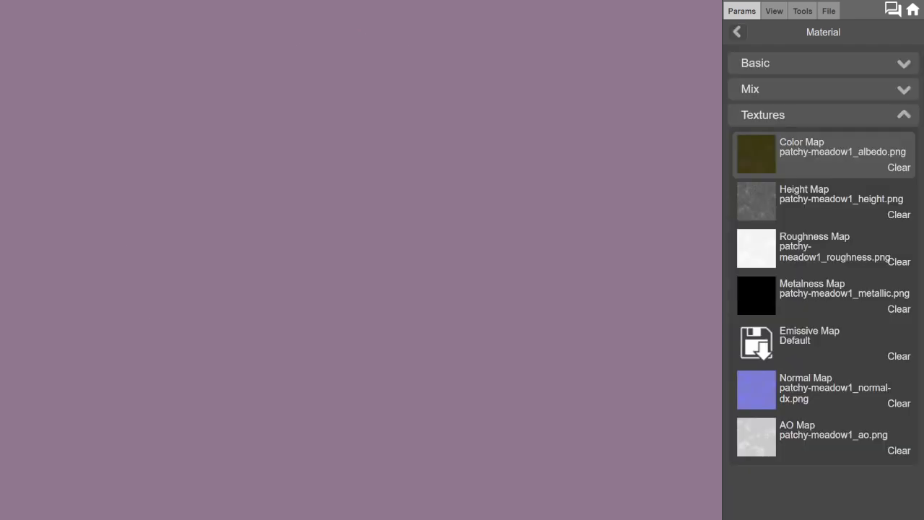
left_click(824, 63)
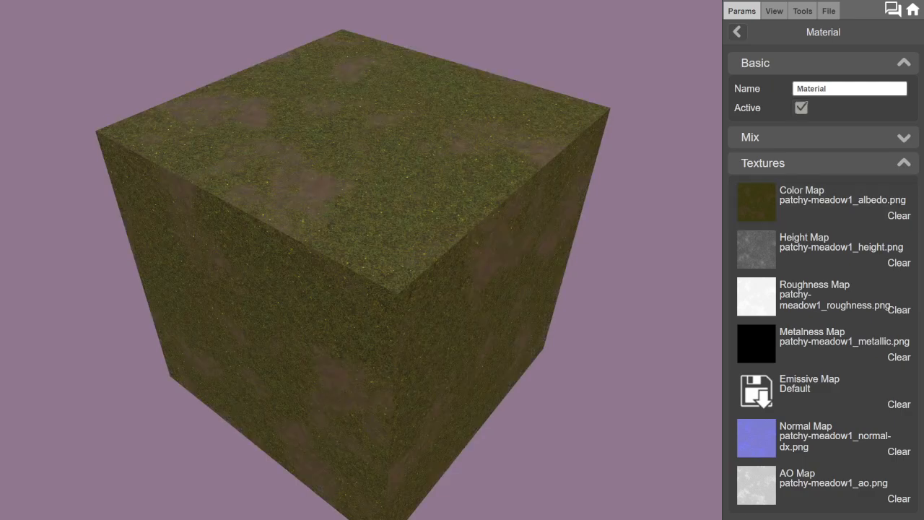
left_click_drag(433, 289, 530, 241)
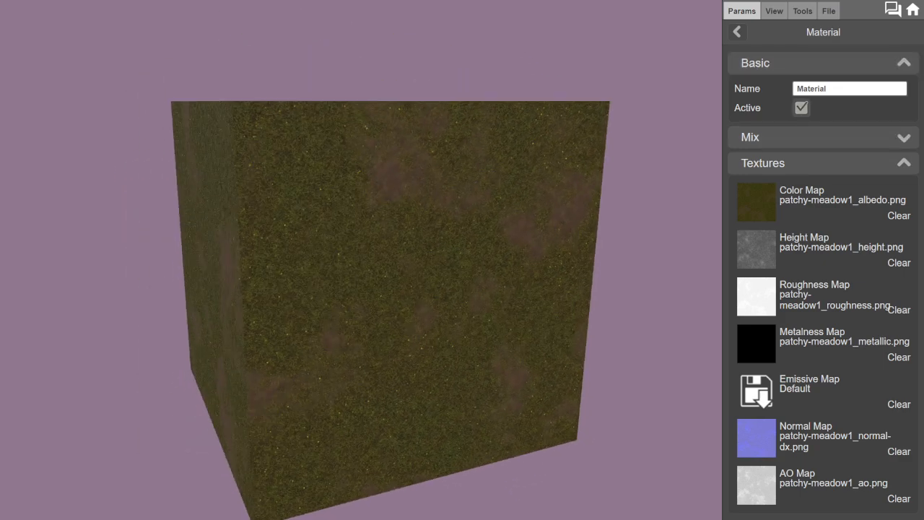
left_click_drag(433, 289, 397, 240)
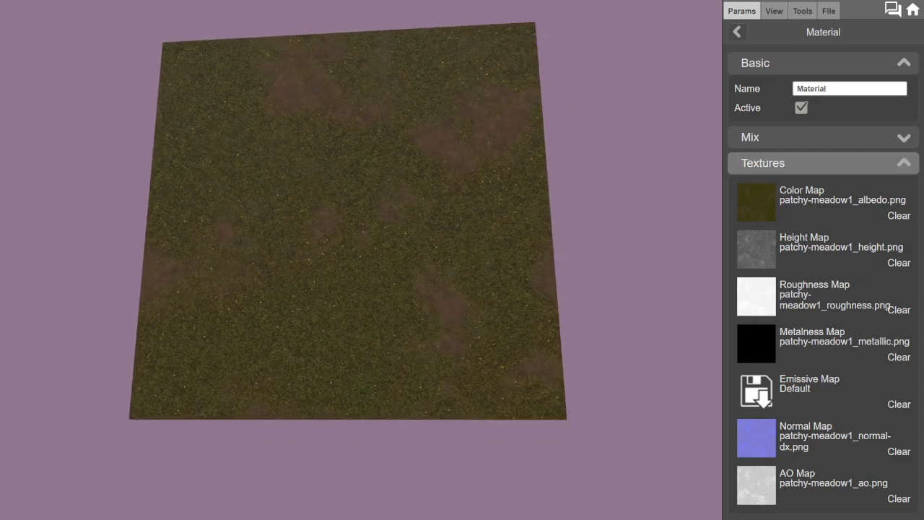
left_click(802, 108)
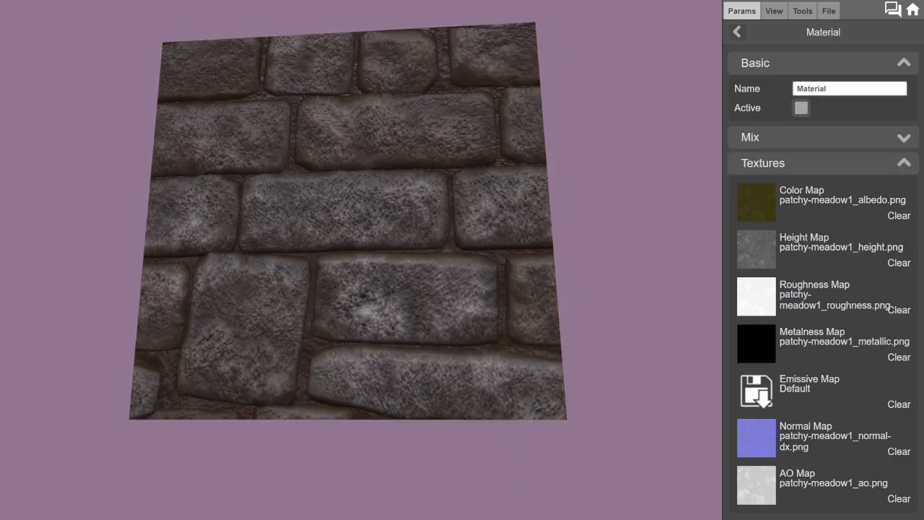
left_click(802, 107)
Try the Alpha mix mode on the patchy meadow node and lower its alpha below 0.5.
left_click(801, 137)
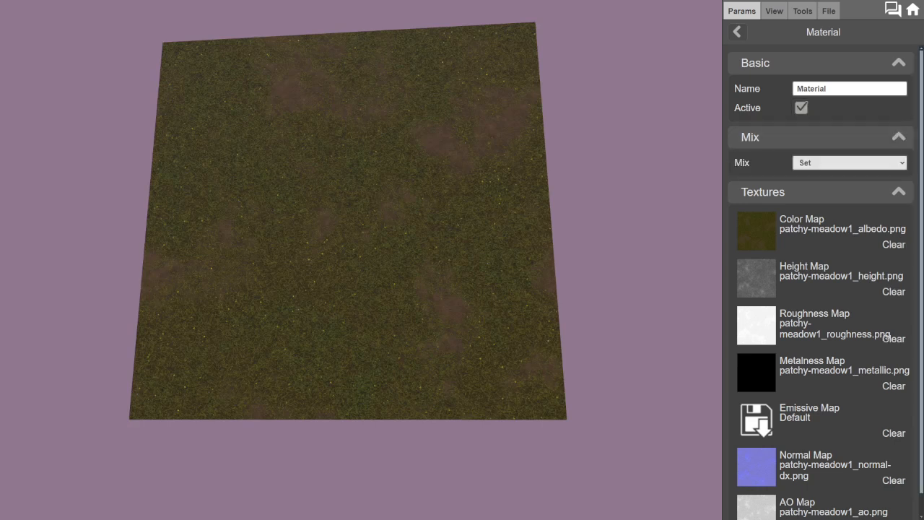
left_click(849, 162)
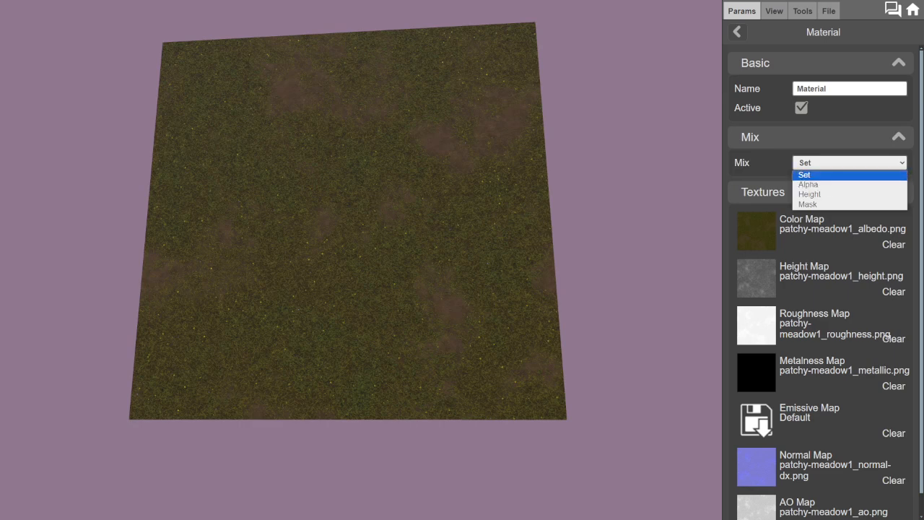
left_click(831, 175)
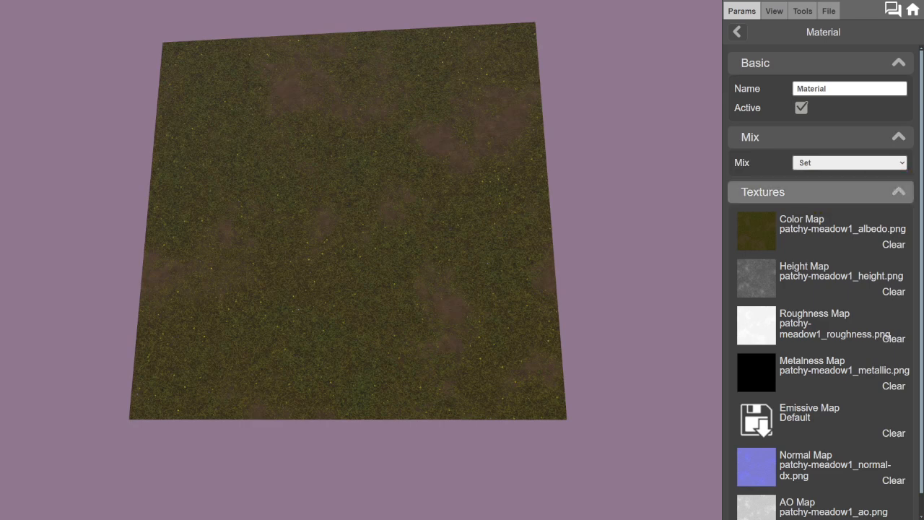
left_click(849, 163)
left_click(830, 181)
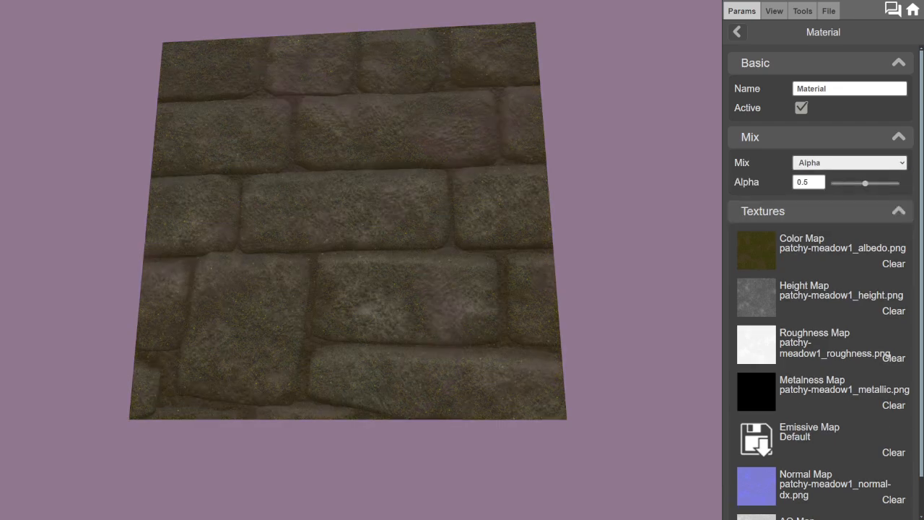
left_click_drag(865, 183, 841, 183)
Switch the patchy meadow node's mix mode to Height, with Base about 0.252 and Colour 0.977.
left_click(849, 163)
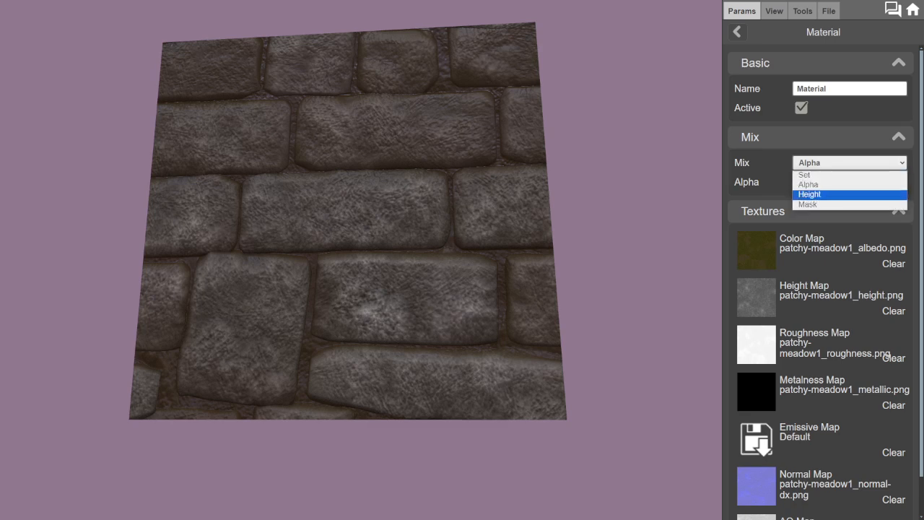
left_click(850, 195)
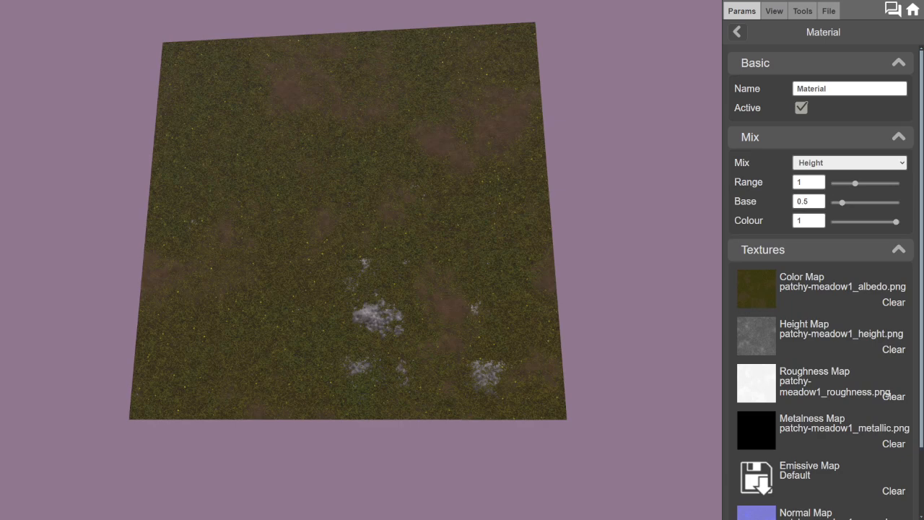
left_click_drag(433, 253, 443, 284)
left_click_drag(433, 253, 455, 250)
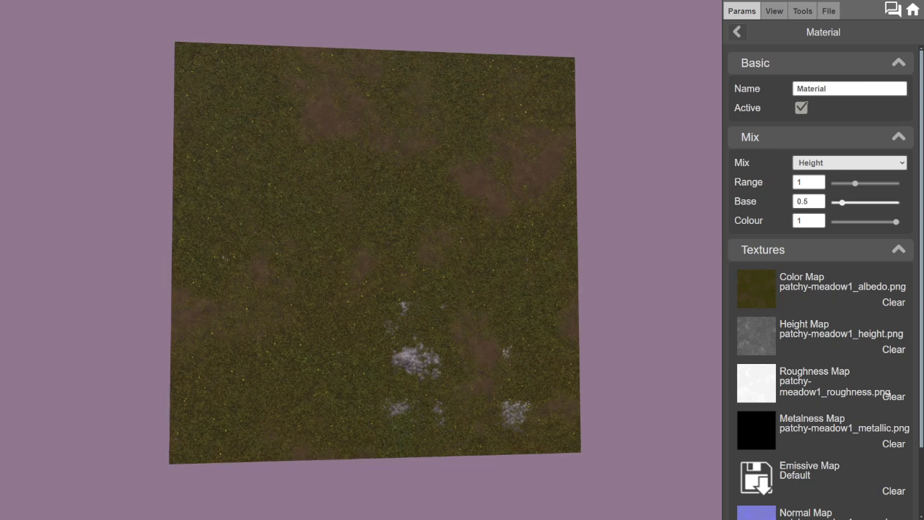
left_click_drag(842, 203, 835, 203)
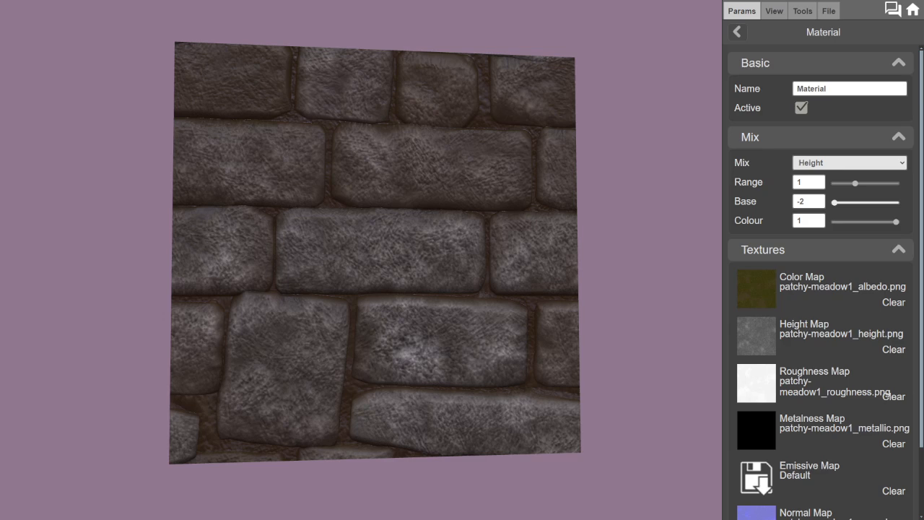
left_click_drag(834, 202, 895, 221)
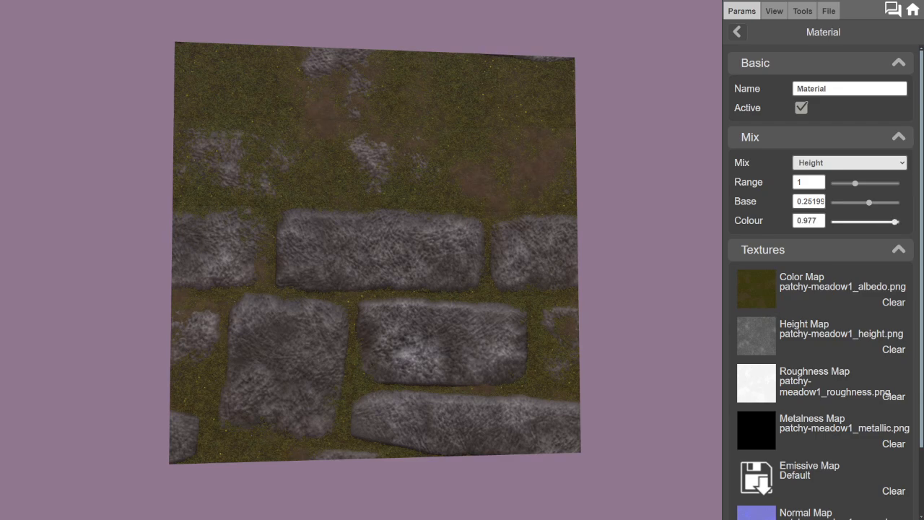
left_click_drag(549, 311, 548, 250)
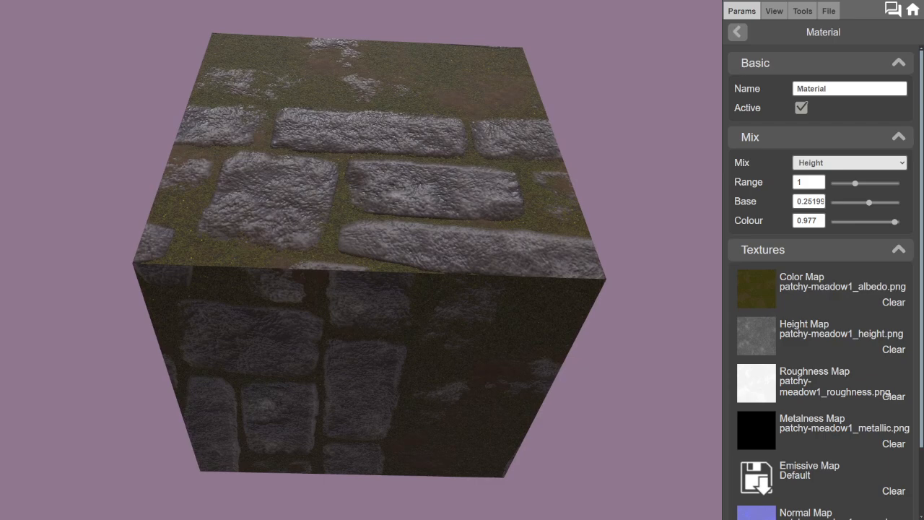
Reduce the overall material's normal strength to 0.844.
left_click(737, 32)
left_click(795, 175)
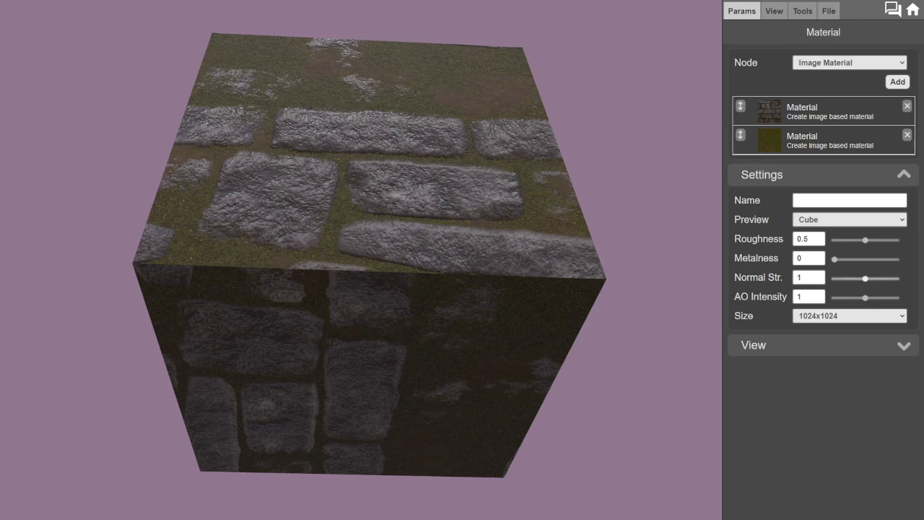
mouse_move(865, 279)
left_mouse_down()
mouse_move(834, 278)
mouse_move(894, 279)
mouse_move(861, 279)
left_mouse_up()
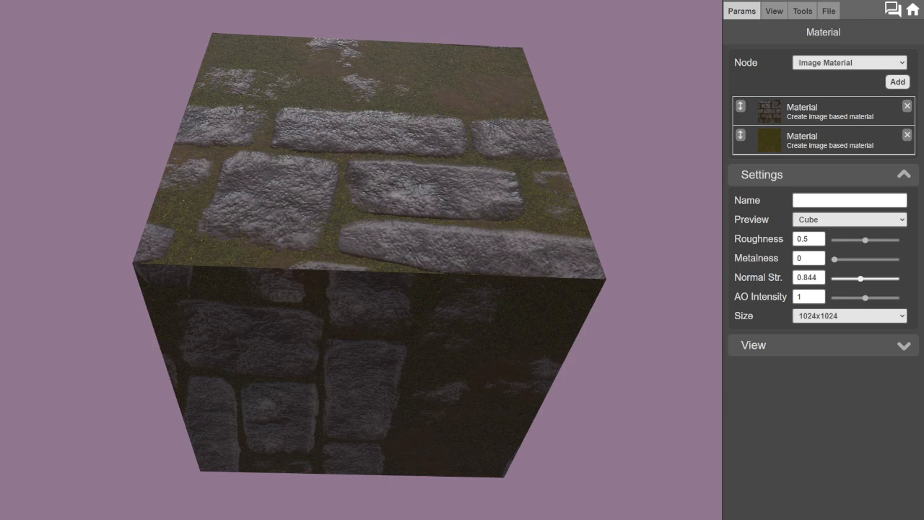
Lower the patchy meadow node's height-mix Colour to 0.656 and inspect the blend up close on the cube's top face.
left_click(830, 138)
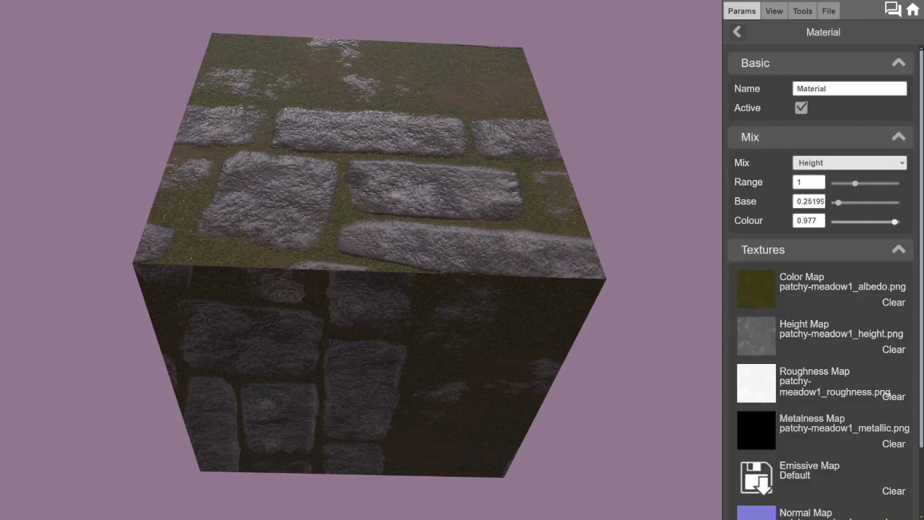
mouse_move(361, 260)
left_mouse_down()
mouse_move(360, 281)
mouse_move(363, 262)
left_mouse_up()
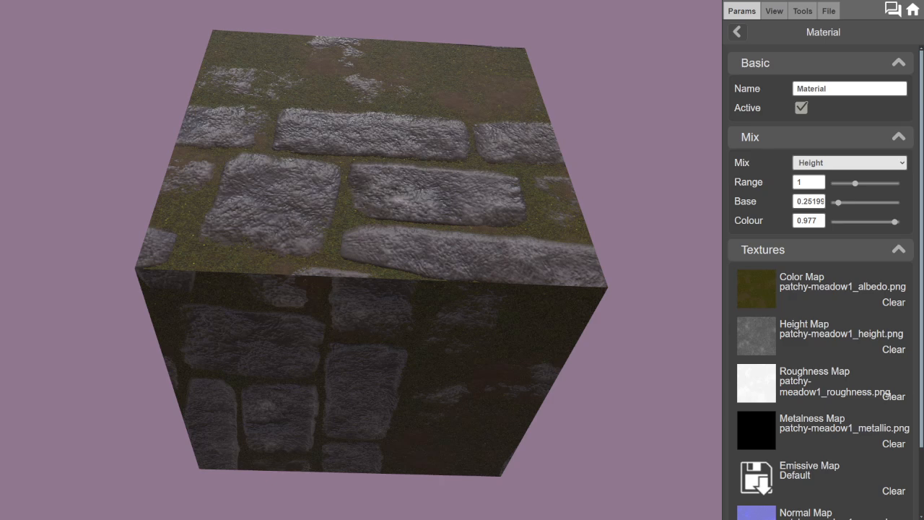
left_click_drag(895, 221, 875, 222)
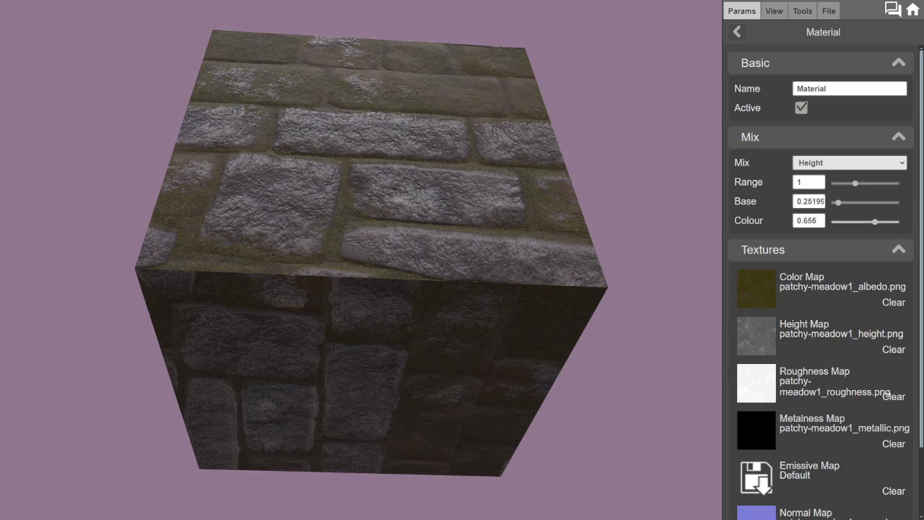
left_click_drag(405, 217, 372, 334)
scroll(390, 278, "up", 3)
scroll(390, 278, "up", 7)
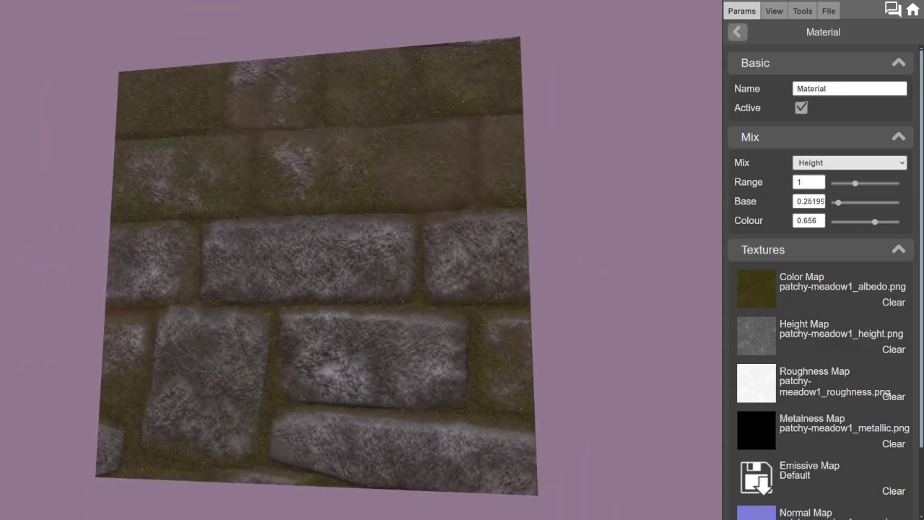
Change the material's preview shape to Tiled Cube.
left_click(737, 32)
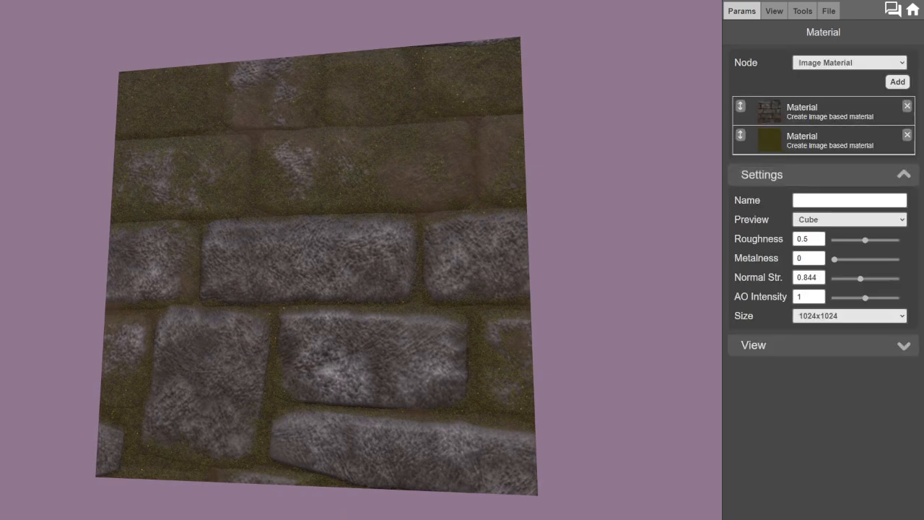
left_click(850, 220)
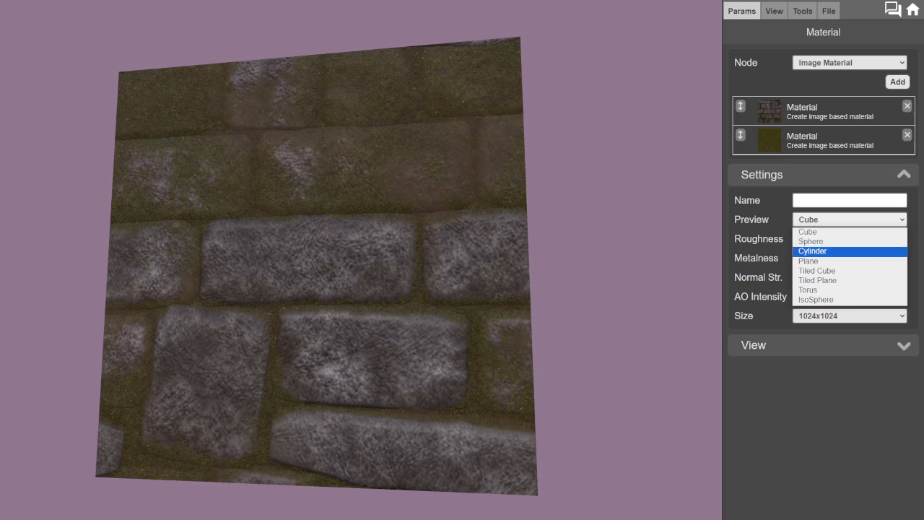
left_click(817, 271)
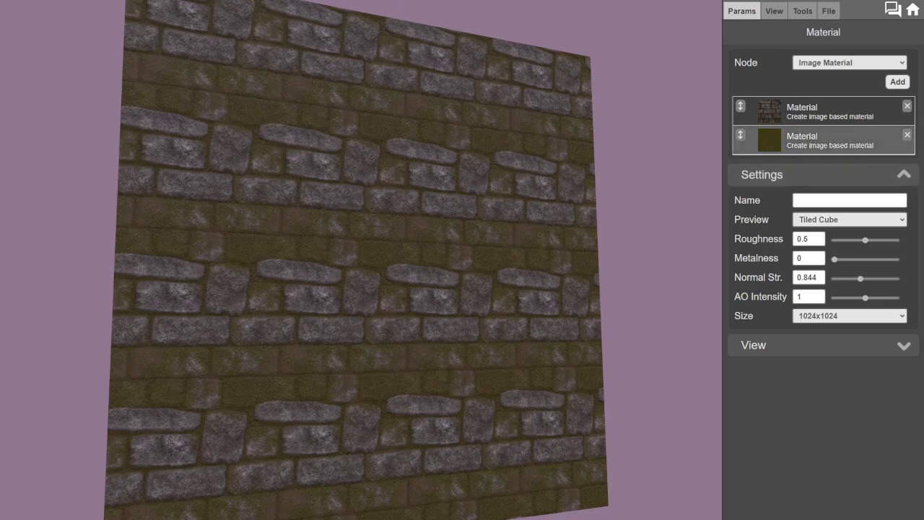
Raise the patchy meadow node's height-mix Base to about 0.408 and Colour to 0.852, and inspect the tiled surface up close.
left_click(830, 141)
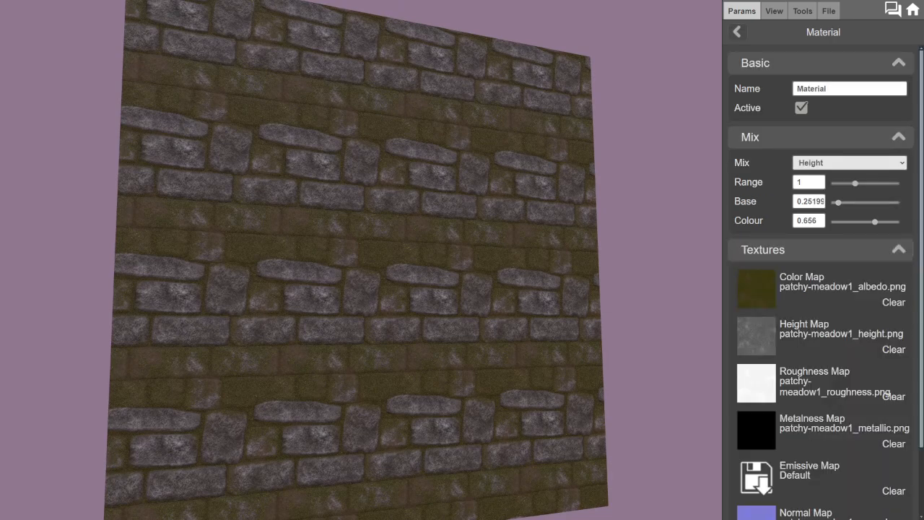
left_click_drag(838, 202, 870, 203)
mouse_move(873, 203)
left_mouse_down()
mouse_move(861, 203)
mouse_move(888, 222)
mouse_move(872, 203)
left_mouse_up()
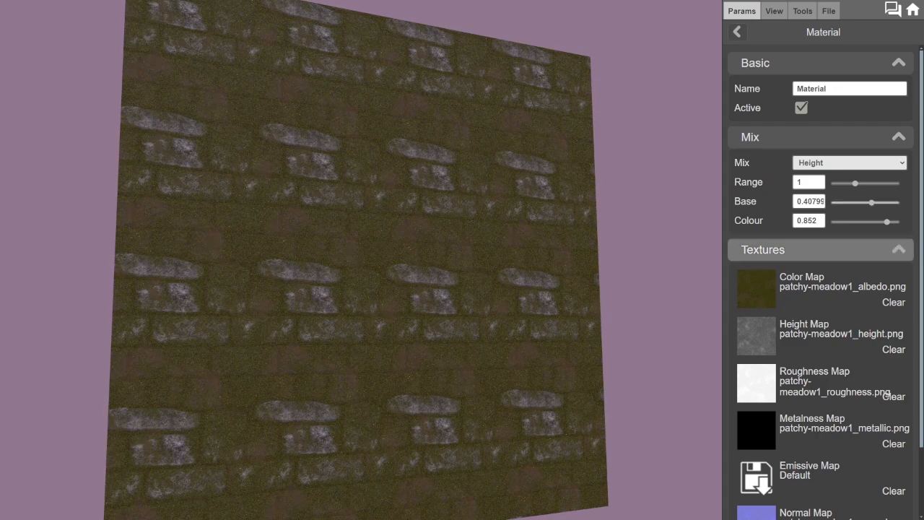
left_click_drag(404, 274, 498, 275)
scroll(361, 260, "up", 8)
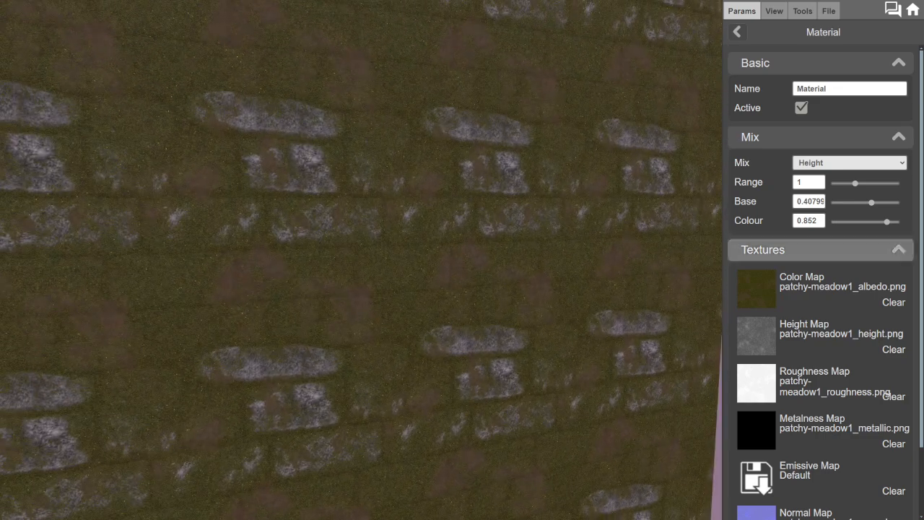
Return to the node stack and add a Tiled Noise node above the rock and meadow image materials.
left_click(737, 32)
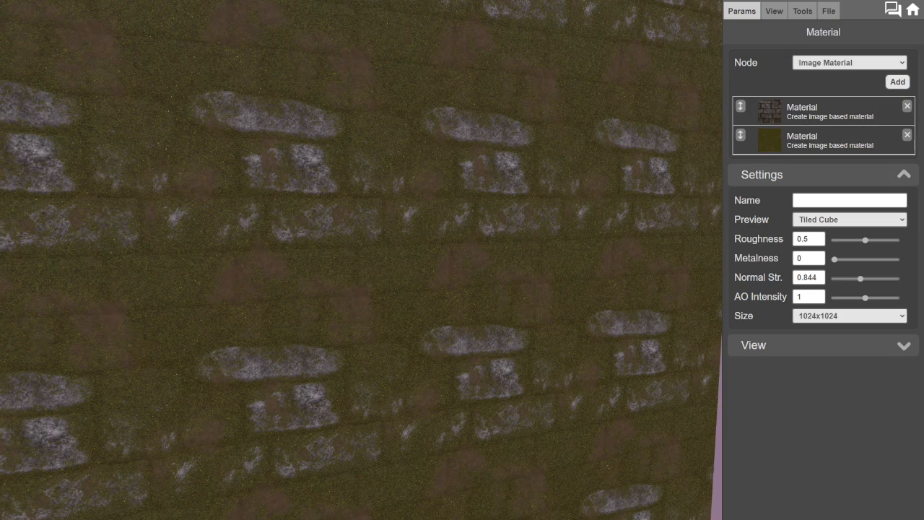
left_click(850, 63)
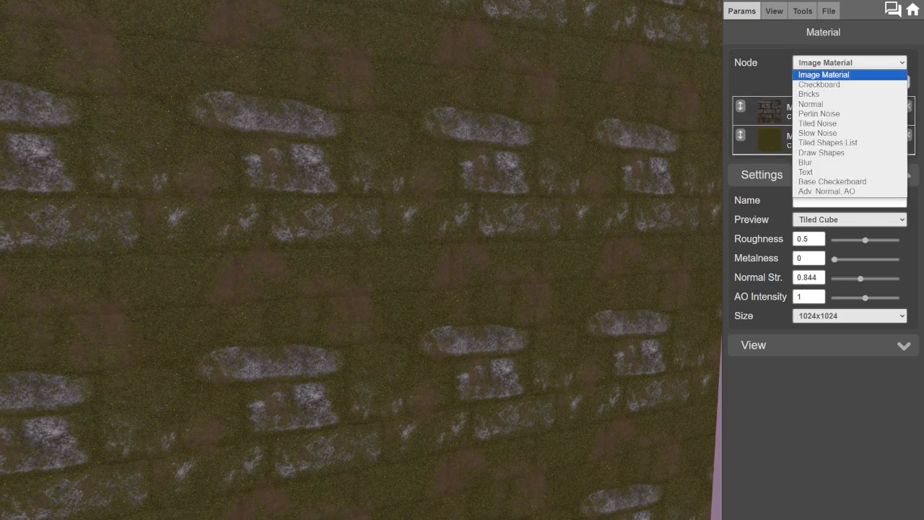
key("Down")
key("Down")
key("Down")
key("Down")
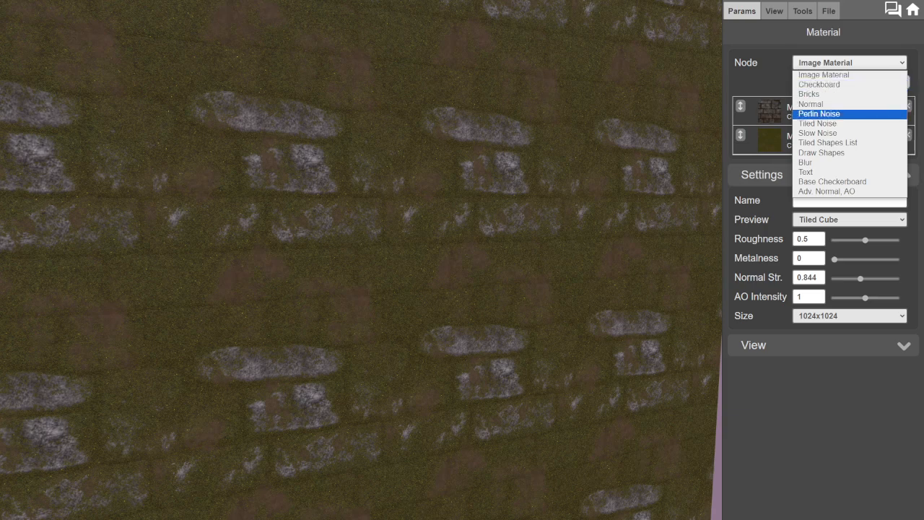
key("Down")
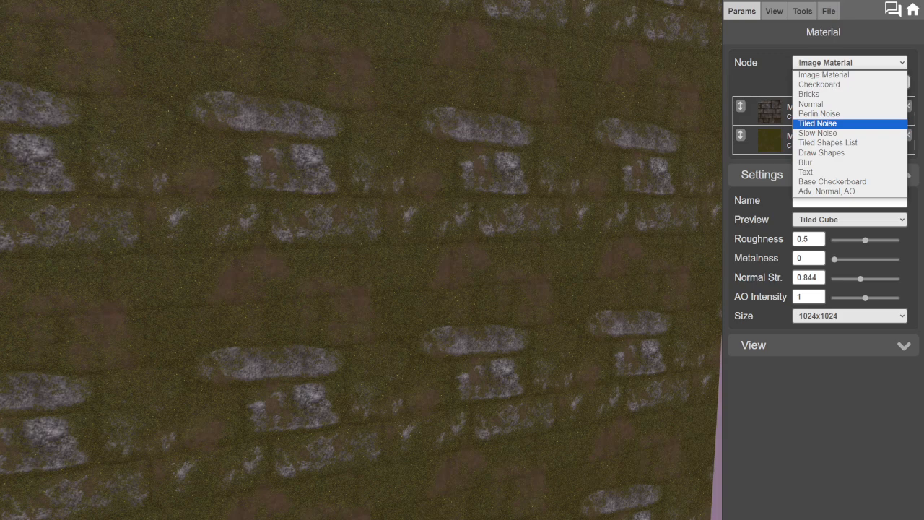
left_click(818, 123)
left_click(897, 82)
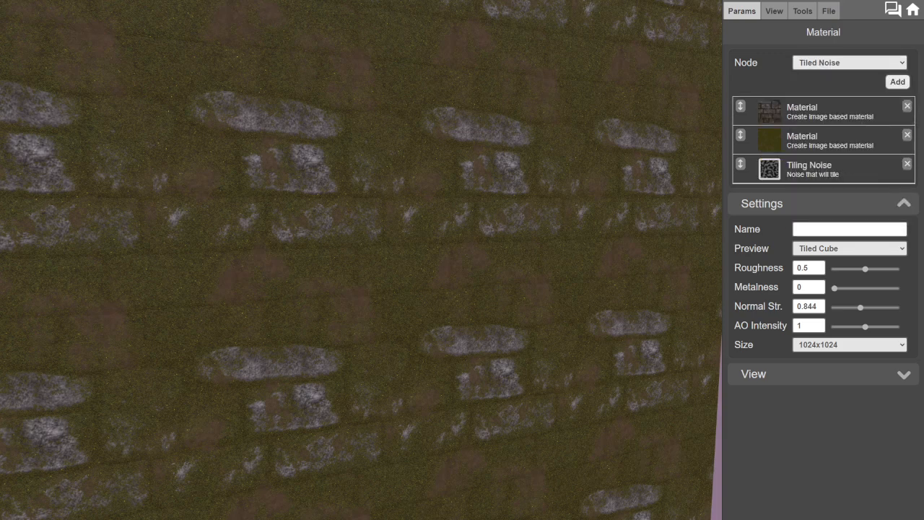
Inspect the noise on the tiled surface and change the material's preview shape to Cube.
left_click_drag(433, 260, 396, 292)
scroll(369, 257, "down", 6)
scroll(358, 330, "up", 5)
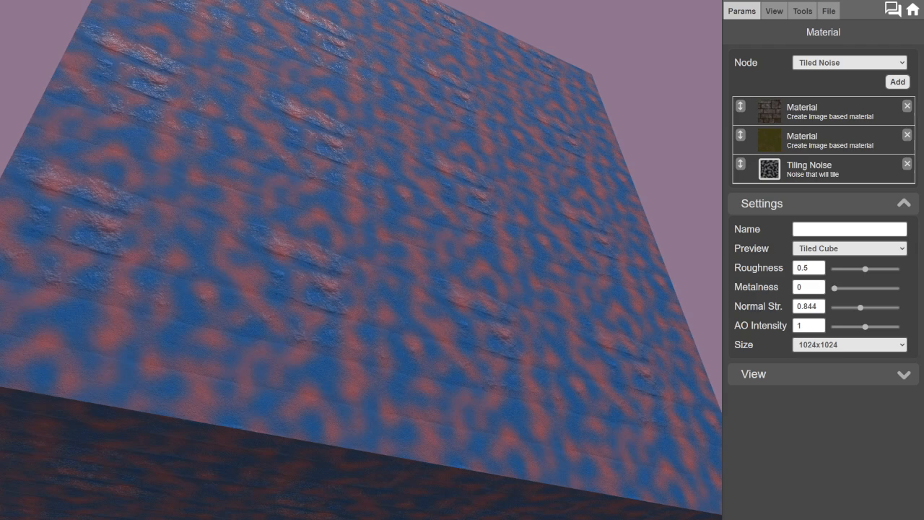
left_click(850, 249)
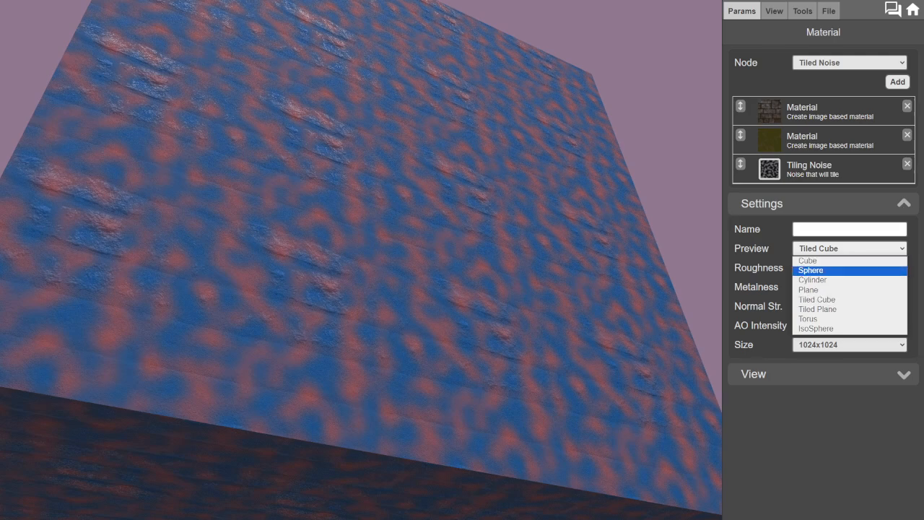
left_click(808, 260)
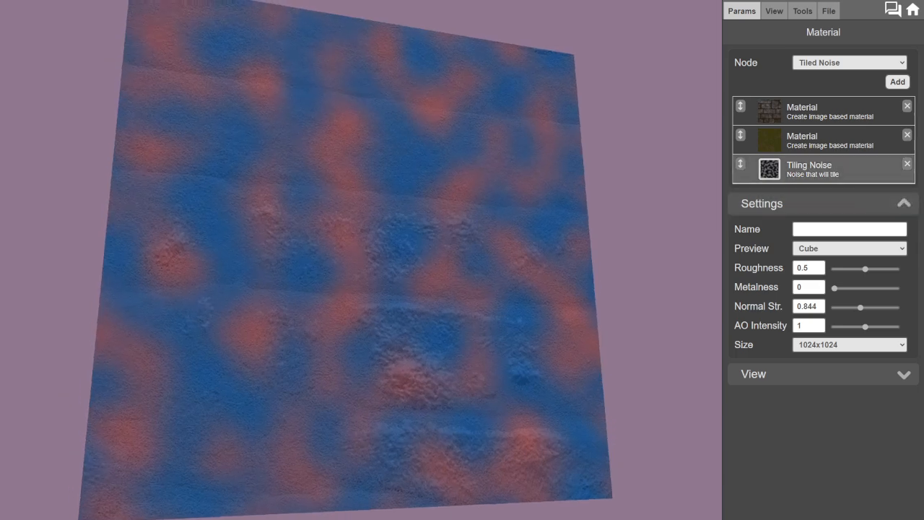
Set the Tiling Noise node's Scale X to 9 and Scale Y to 8.
left_click(809, 169)
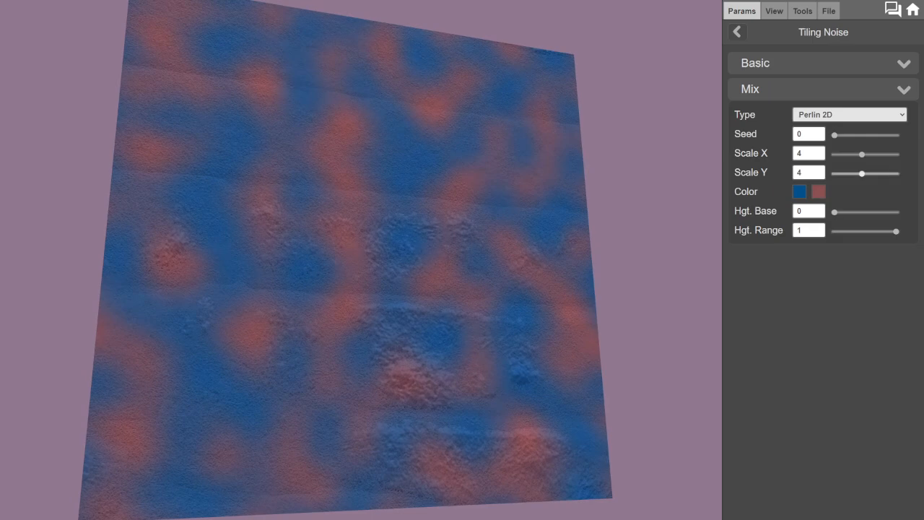
left_click_drag(863, 173, 890, 154)
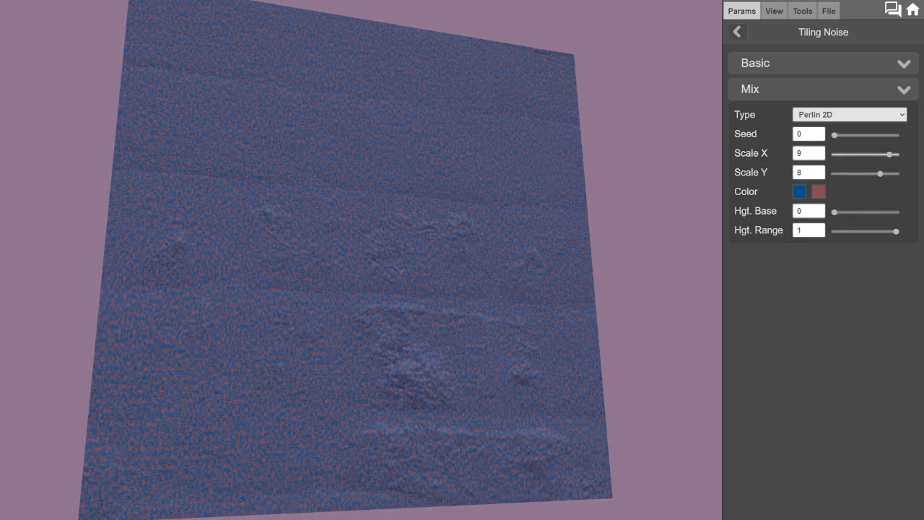
Try the Tiling Noise node's Normal channel on the cube and turn it off again.
left_click(823, 63)
left_click(801, 146)
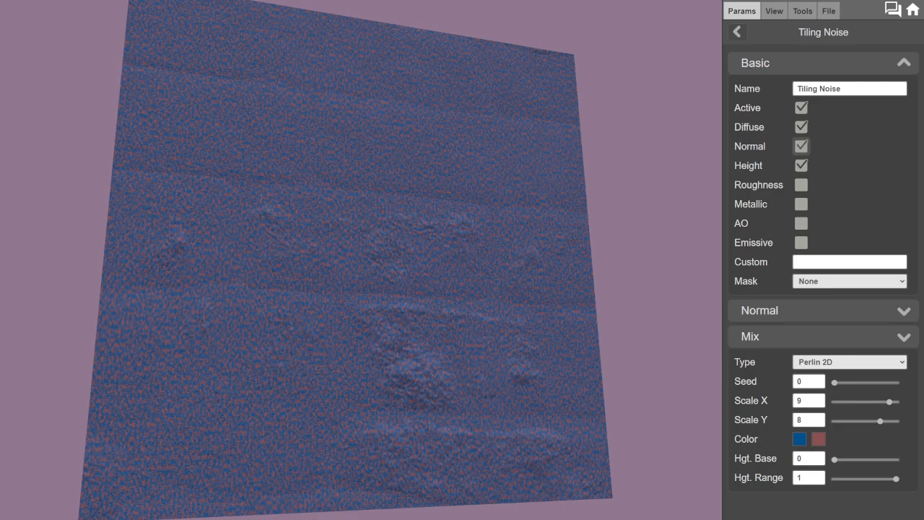
left_click_drag(361, 231, 363, 289)
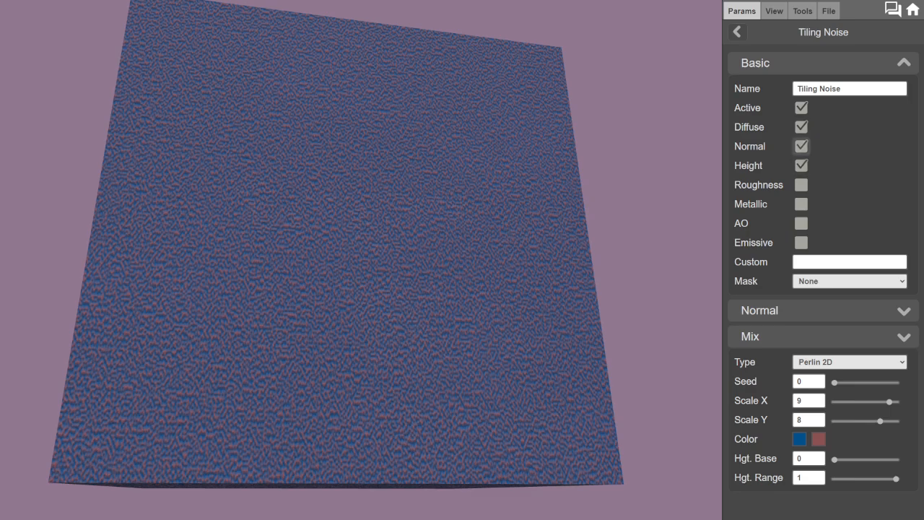
left_click(801, 146)
left_click_drag(361, 260, 347, 286)
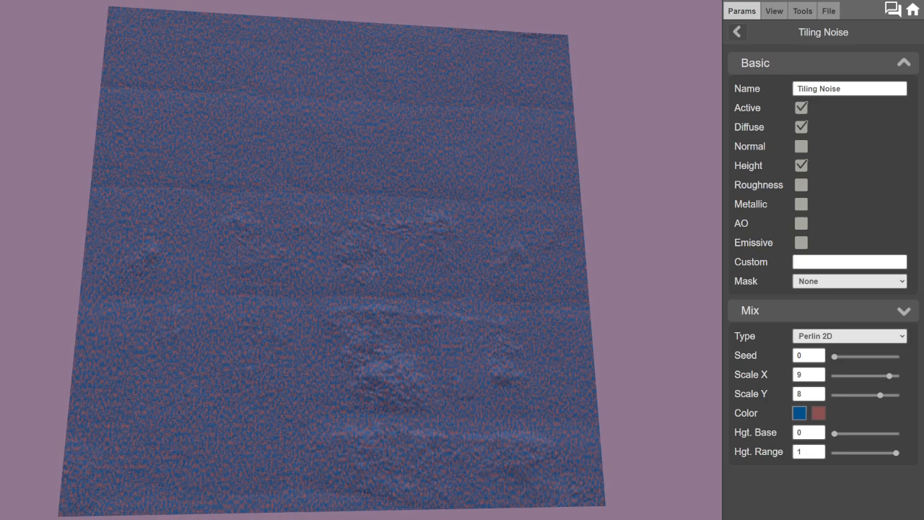
Change the noise's first colour from blue to a near-black green.
left_click(799, 412)
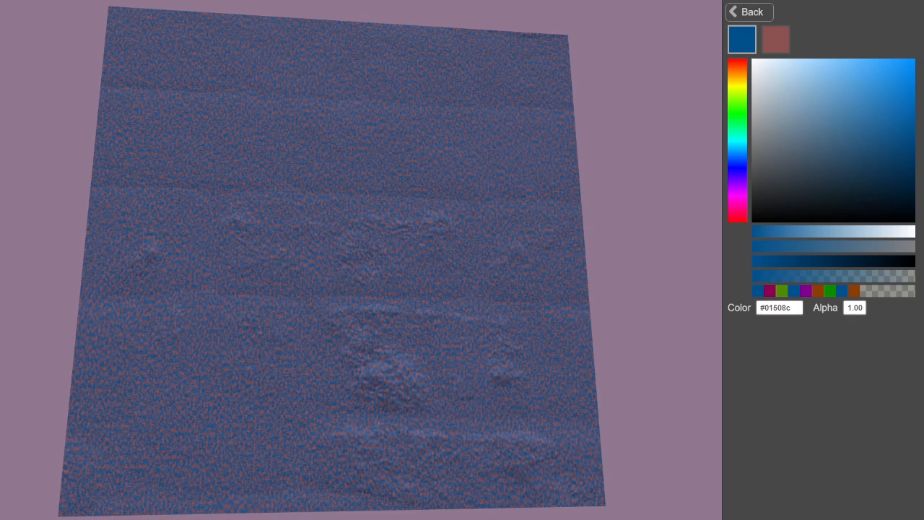
left_click(737, 117)
left_click(800, 200)
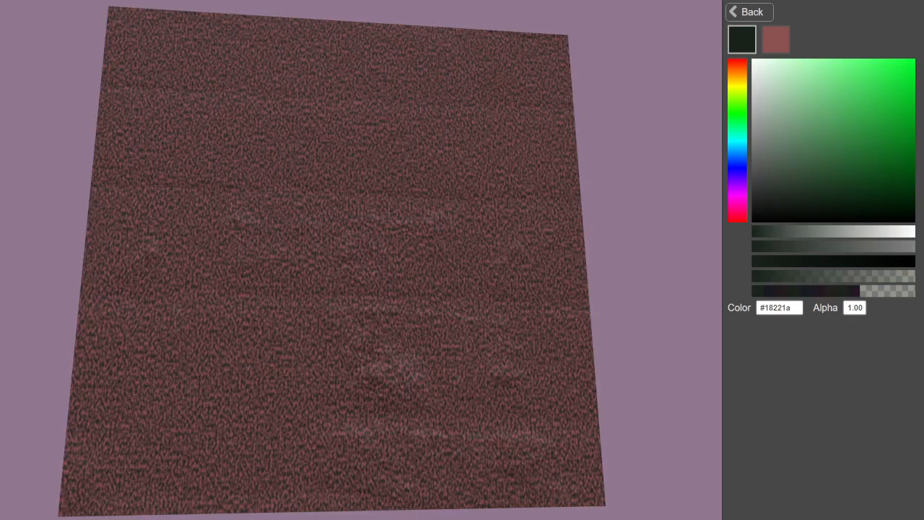
left_click(795, 207)
Set the noise's second colour to dark green #184308 and return to the node's parameters.
left_click(776, 39)
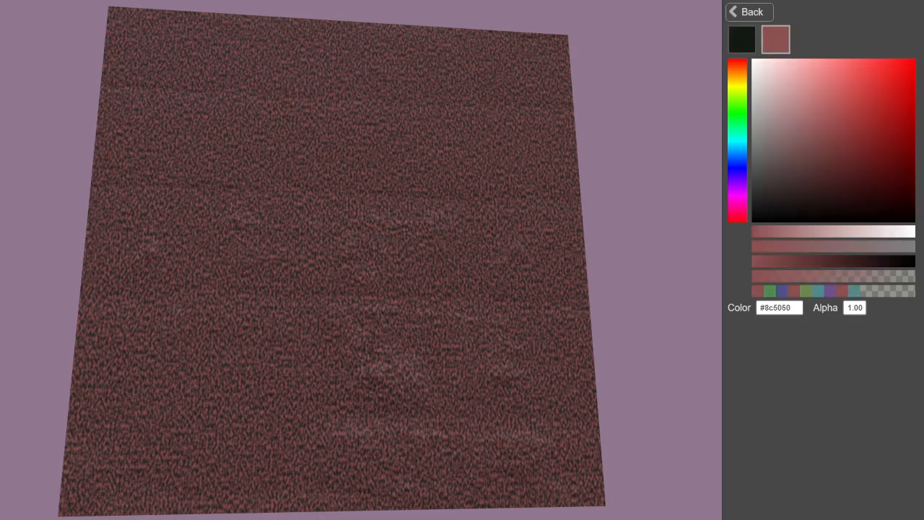
left_click(737, 112)
left_click_drag(884, 150, 901, 193)
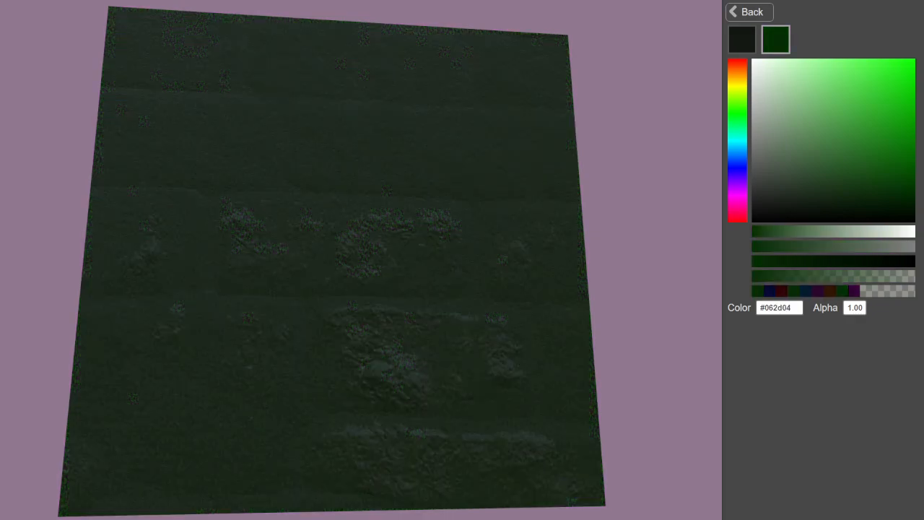
left_click_drag(738, 91, 738, 106)
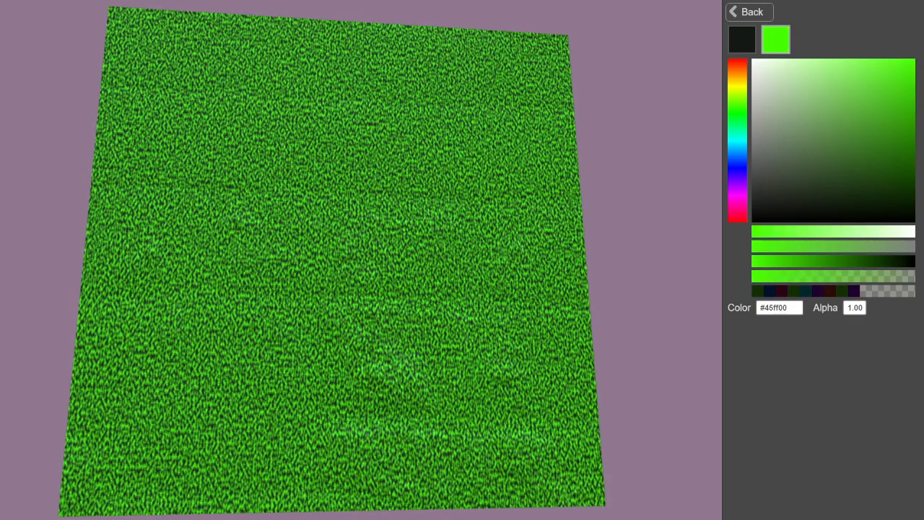
left_click(896, 179)
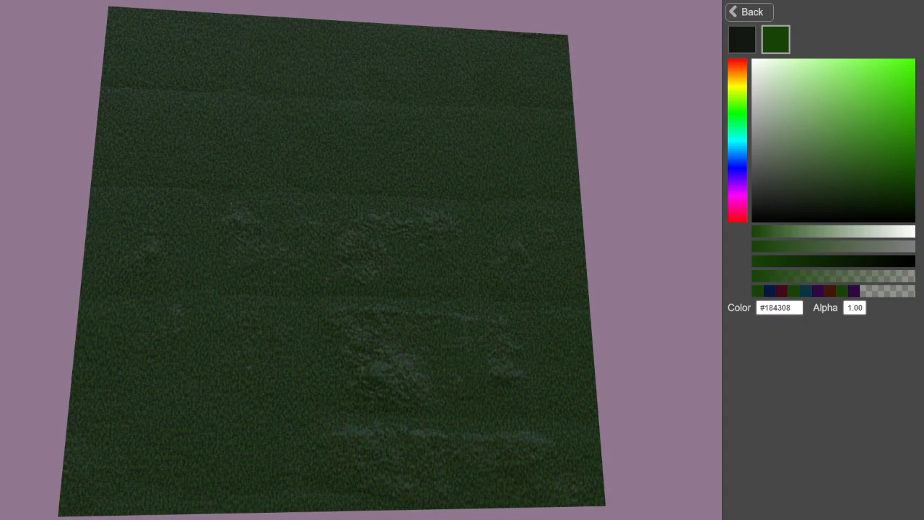
left_click_drag(404, 246, 397, 283)
left_click(749, 12)
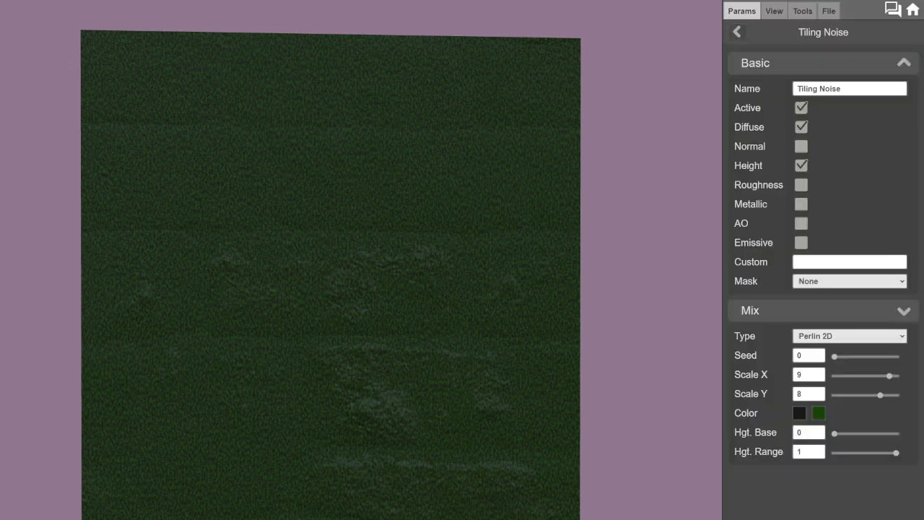
Set the Tiling Noise node's mix mode to Alpha with an Alpha of 0.516, and view the cube at an angle.
left_click(824, 311)
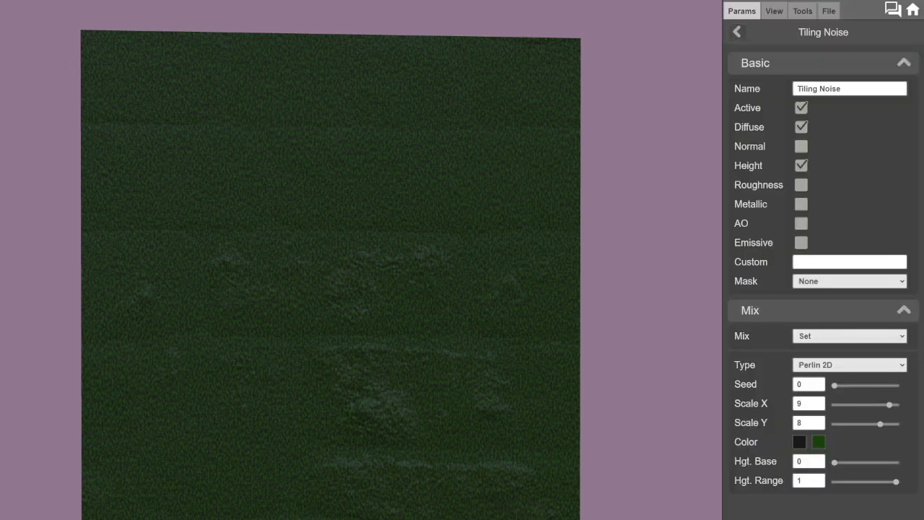
left_click(850, 336)
left_click(850, 357)
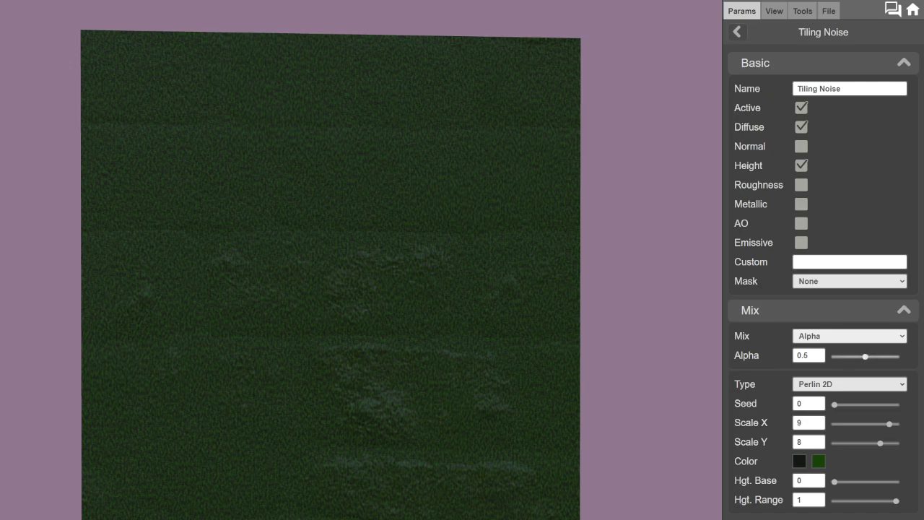
mouse_move(865, 357)
left_mouse_down()
mouse_move(851, 356)
mouse_move(896, 356)
mouse_move(835, 357)
mouse_move(866, 357)
left_mouse_up()
left_click_drag(505, 311, 473, 249)
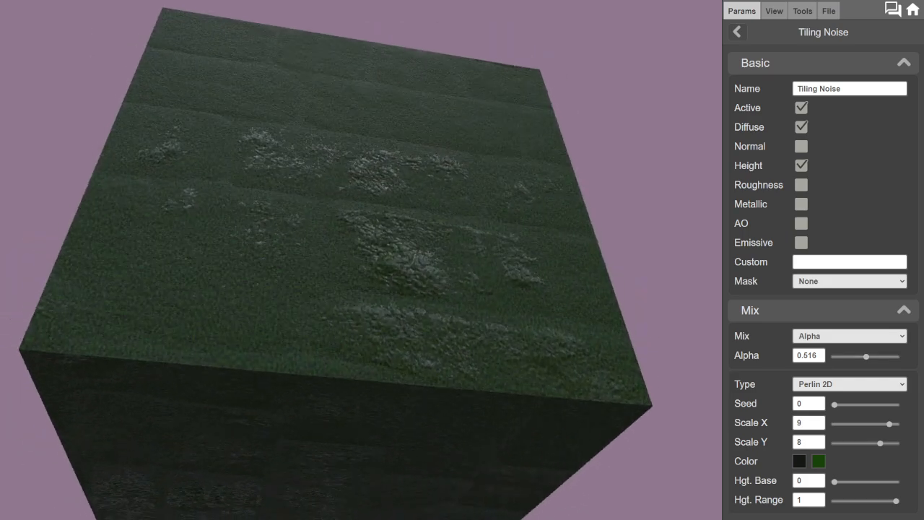
Try the Height mix mode on the Tiling Noise node with Base at -0.748.
left_click(851, 337)
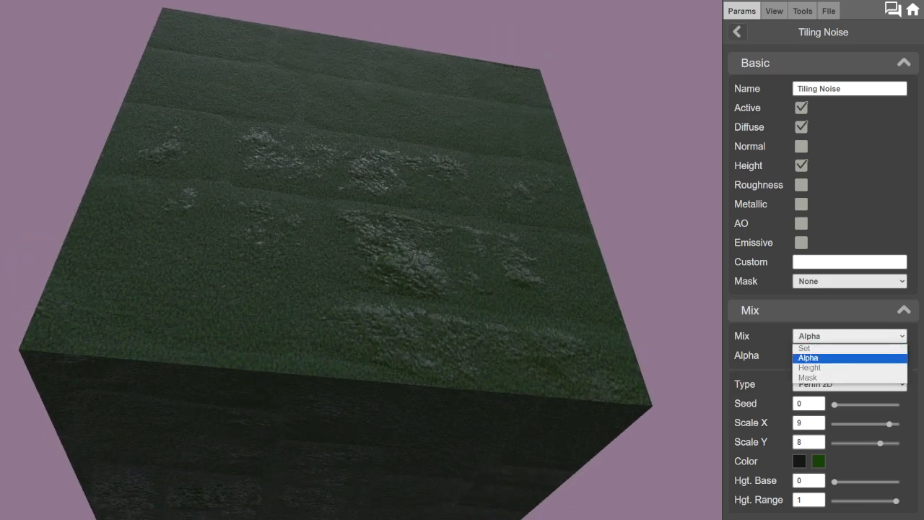
left_click(850, 366)
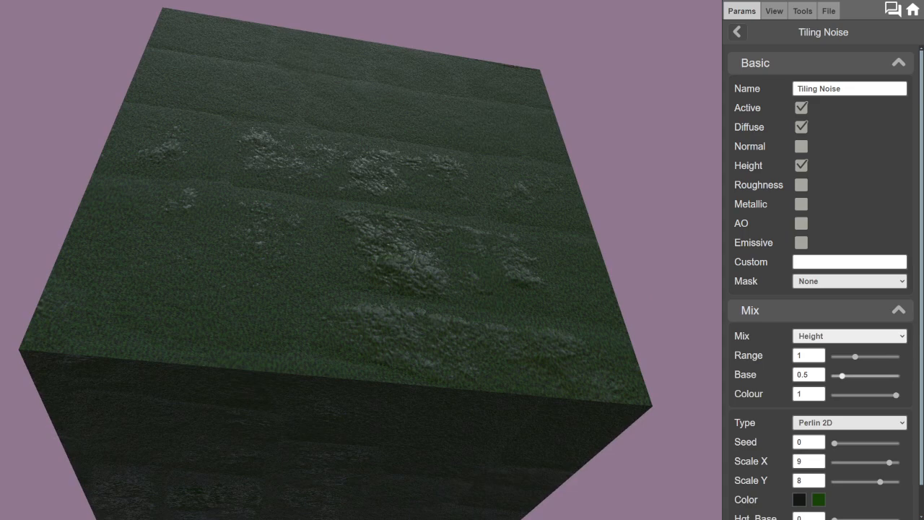
mouse_move(842, 375)
left_mouse_down()
mouse_move(896, 375)
mouse_move(834, 376)
mouse_move(876, 375)
mouse_move(853, 376)
left_mouse_up()
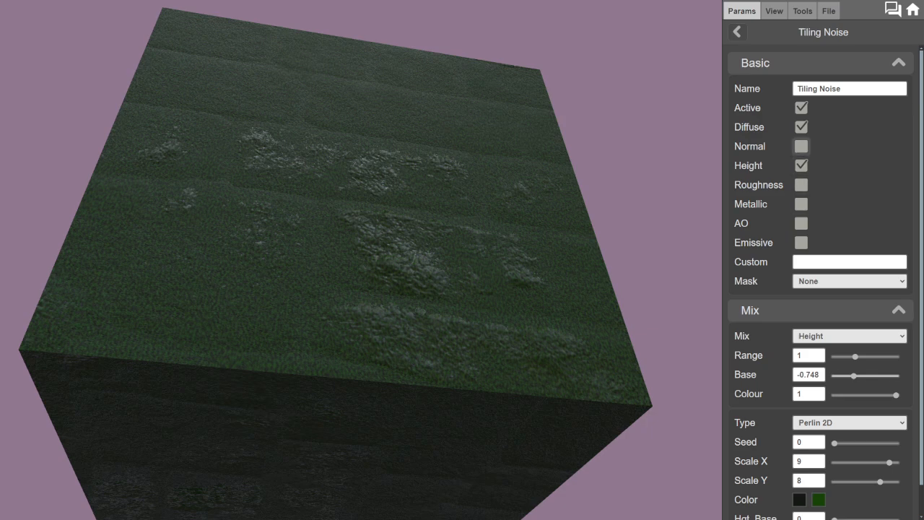
Enable the Tiling Noise node's Normal channel and switch its mix mode back to Alpha.
left_click(801, 146)
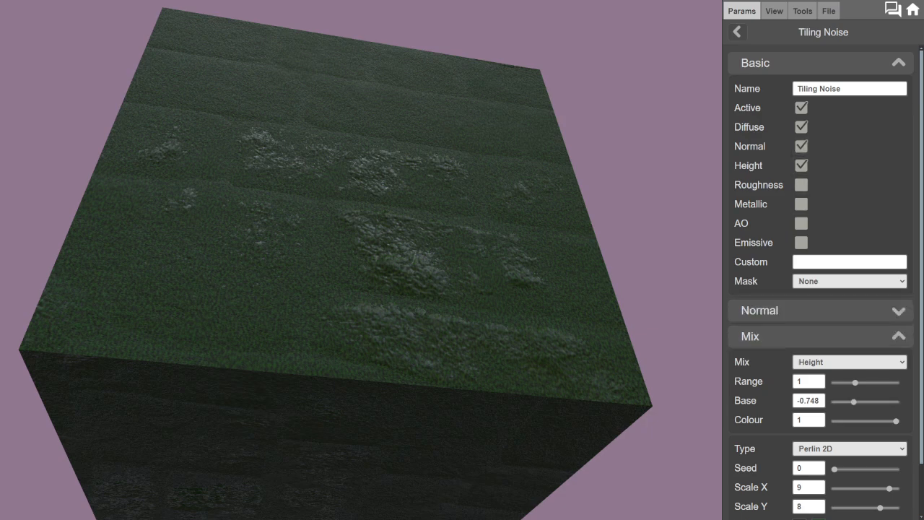
left_click(850, 362)
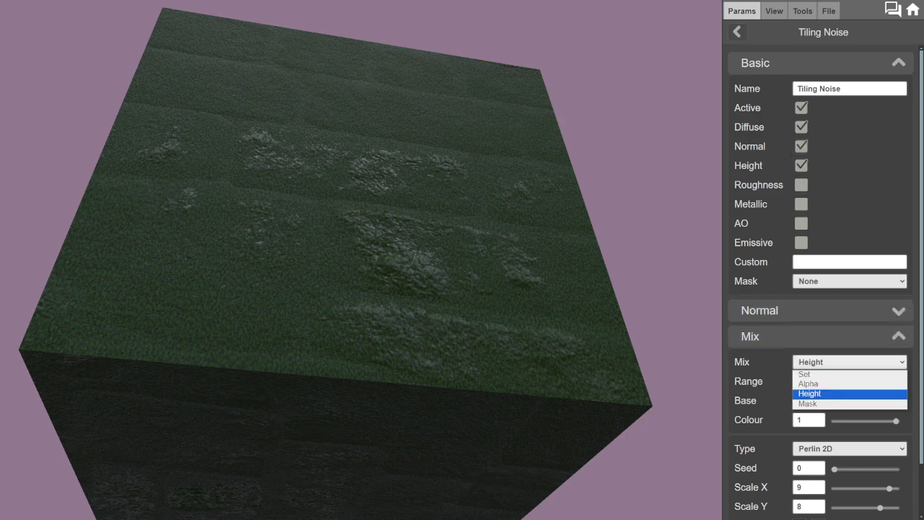
left_click(809, 375)
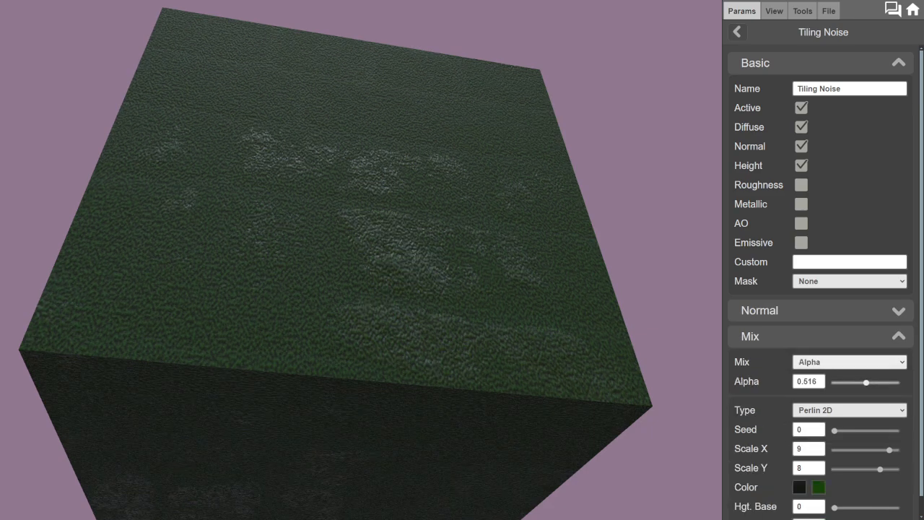
Compare the noise at an Alpha of 0 up close, and set its Alpha to 0.133.
left_click_drag(866, 382, 834, 382)
left_click_drag(548, 275, 554, 315)
scroll(578, 333, "up", 4)
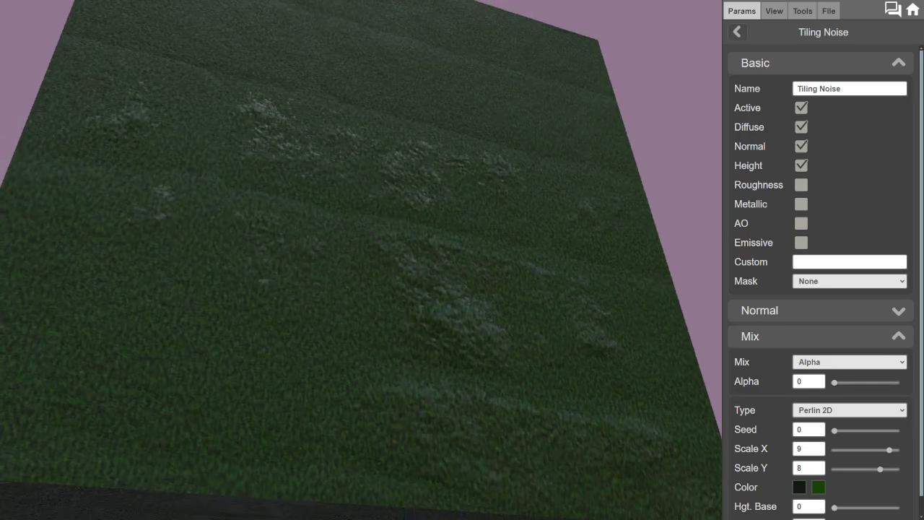
mouse_move(834, 382)
left_mouse_down()
mouse_move(888, 382)
mouse_move(843, 382)
left_mouse_up()
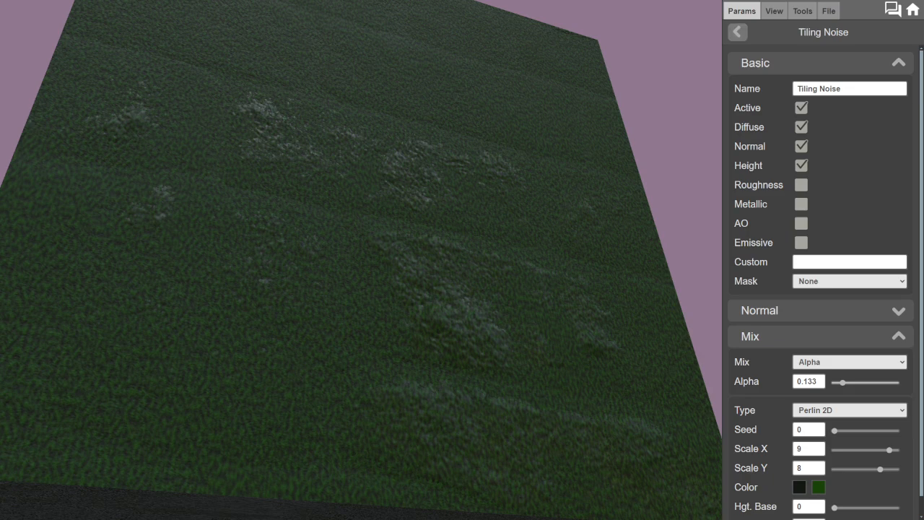
Inspect the grass-like blend on the cube from the node stack and review the Tiling Noise node's parameters.
left_click(737, 31)
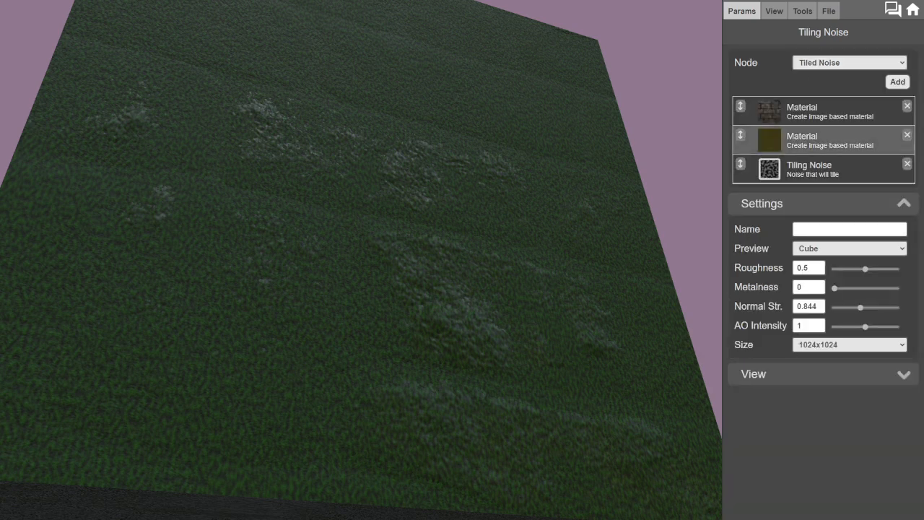
left_click_drag(404, 216, 426, 296)
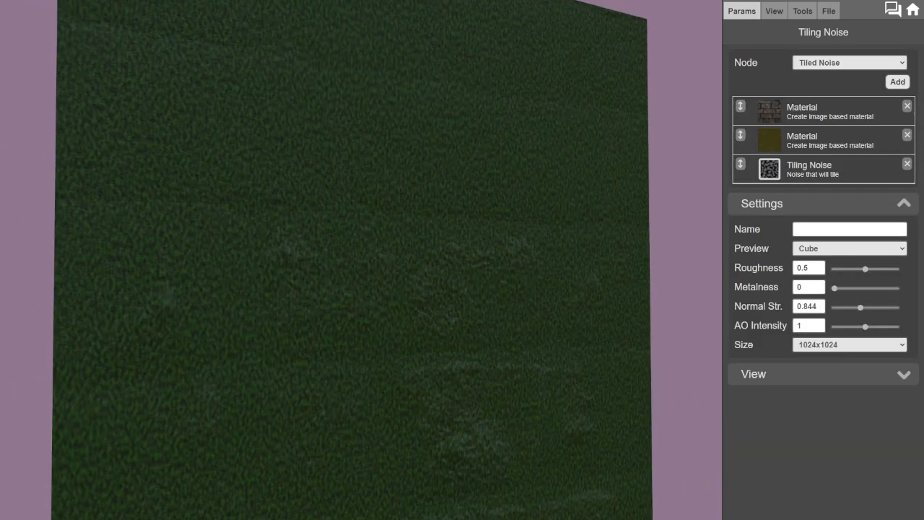
left_click(771, 169)
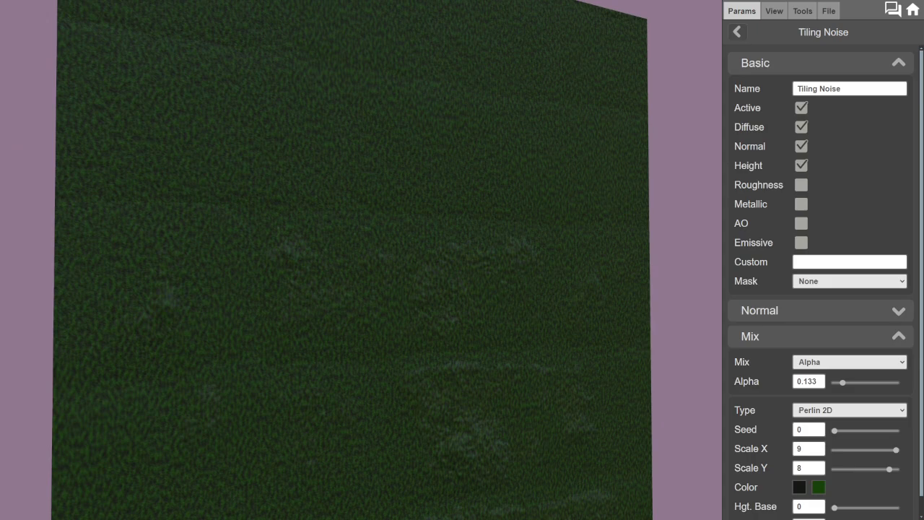
left_click(737, 31)
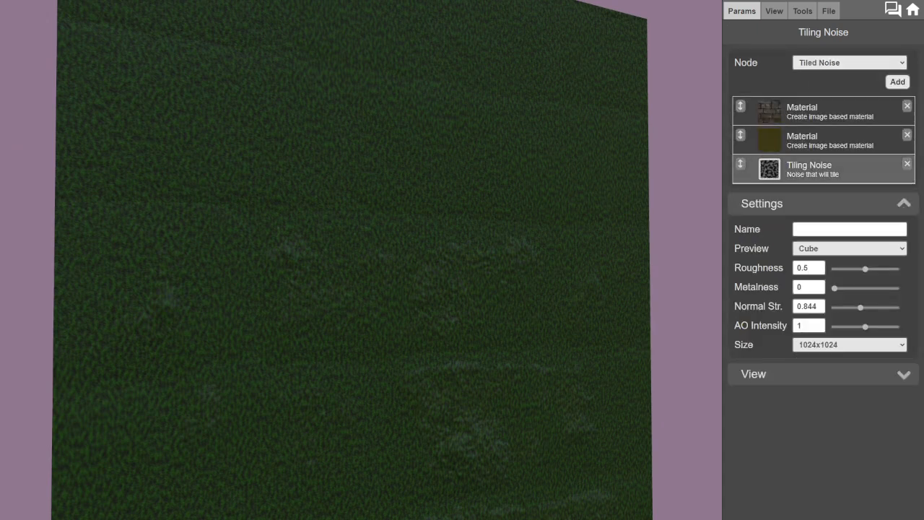
Delete the Tiling Noise node from the stack and inspect the remaining two-material blend on the cube.
left_click(908, 164)
left_click_drag(376, 289, 306, 166)
scroll(361, 260, "down", 3)
left_click_drag(361, 216, 308, 273)
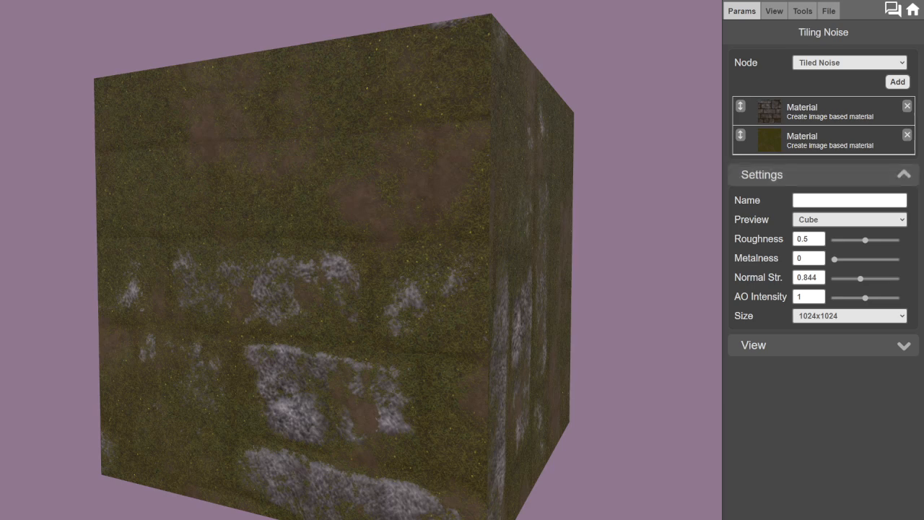
left_click_drag(405, 260, 443, 255)
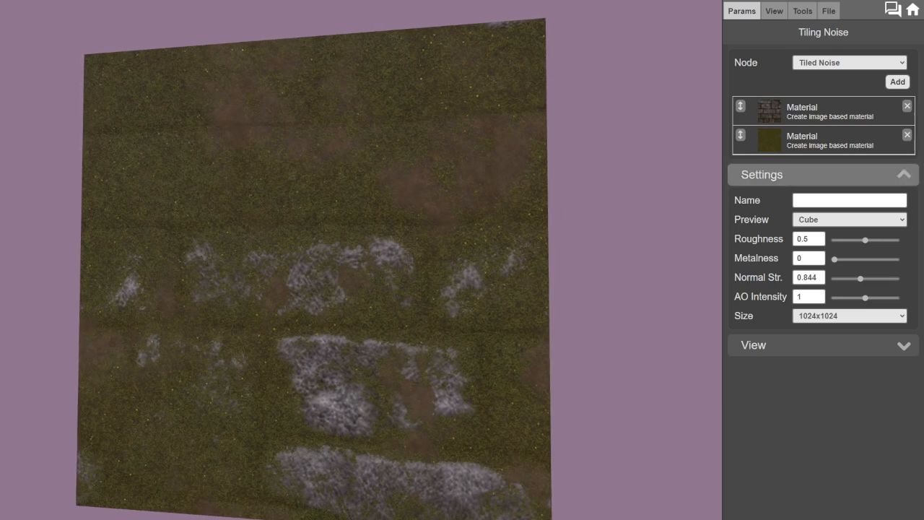
Preview the material's output maps one by one: Diffuse, HeightMap, NormalMap, MetalnessMap, RoughnessMap and AOMap.
left_click(823, 345)
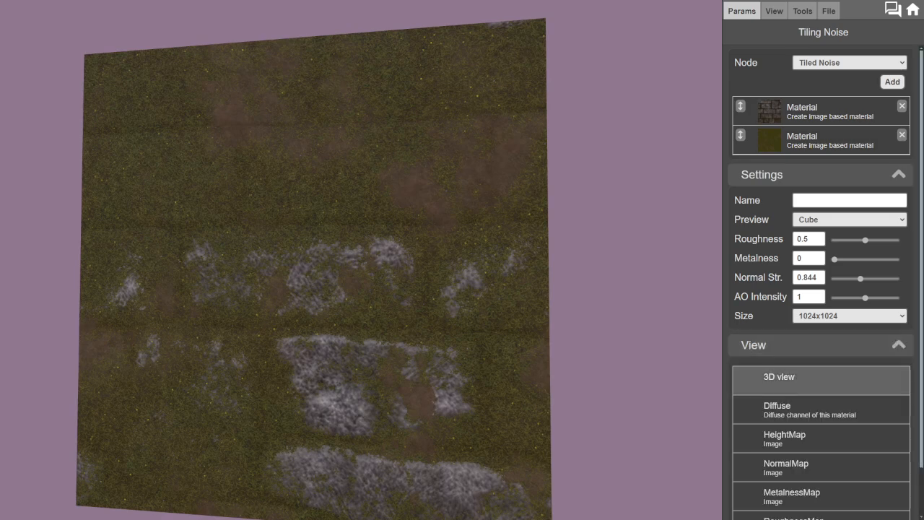
scroll(821, 404, "down", 1)
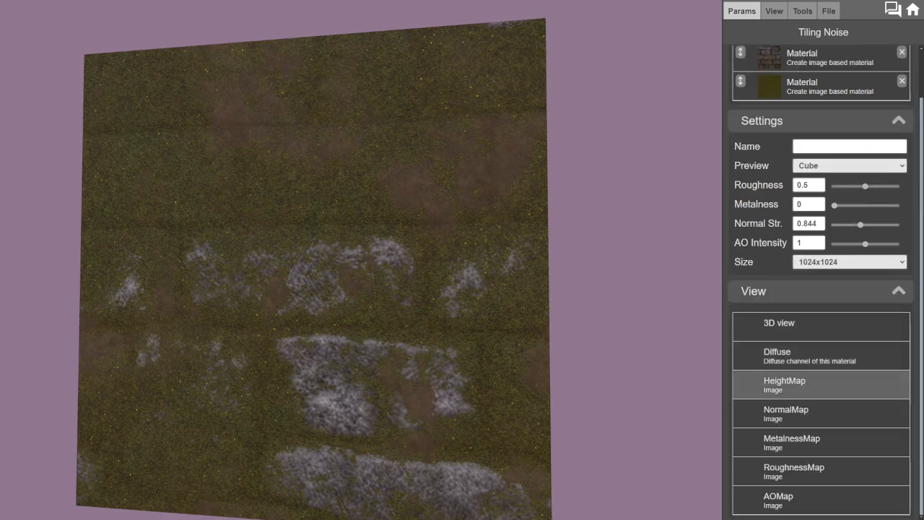
left_click(821, 356)
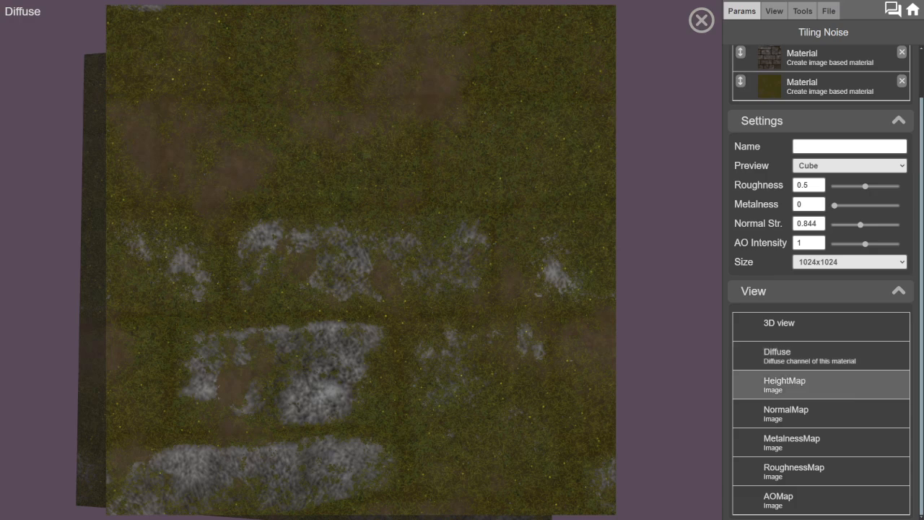
left_click(821, 383)
left_click(821, 413)
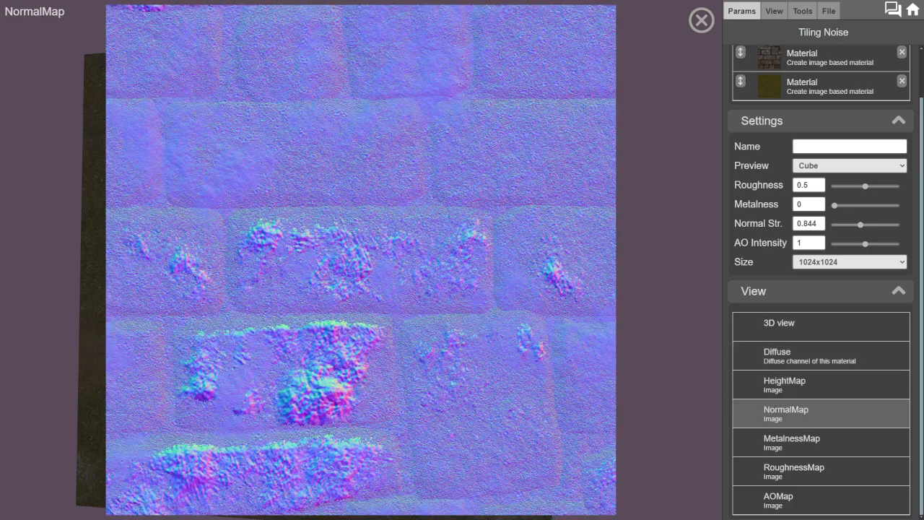
left_click(821, 442)
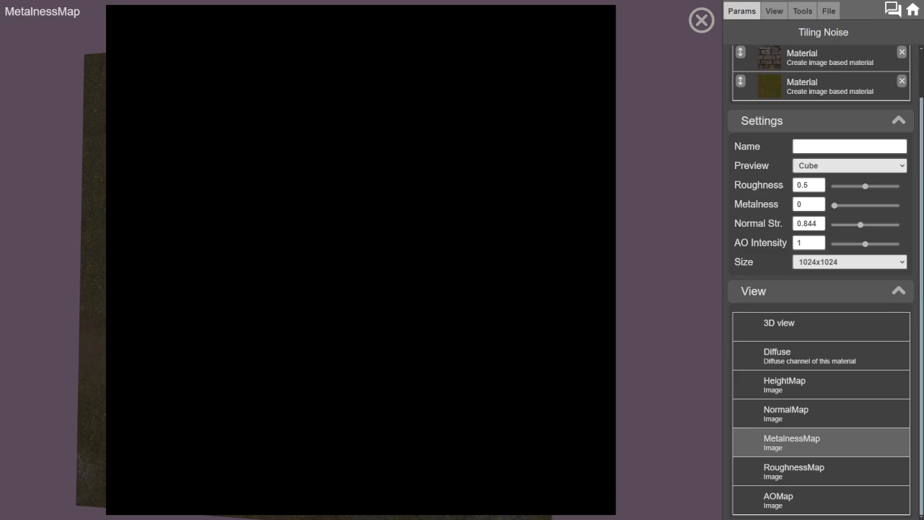
left_click(821, 471)
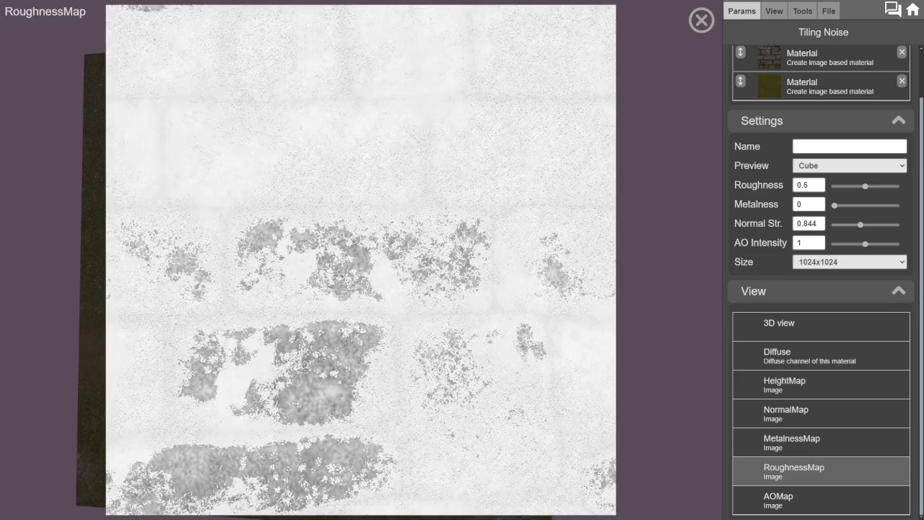
left_click(821, 499)
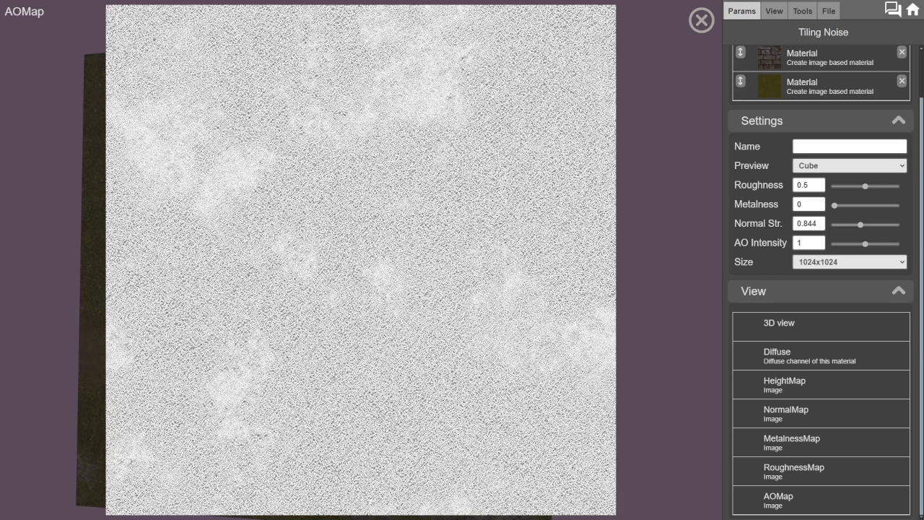
Review the render snapshot and material export options, start exporting the Diffuse map as a PNG, and cancel the save.
scroll(821, 289, "up", 1)
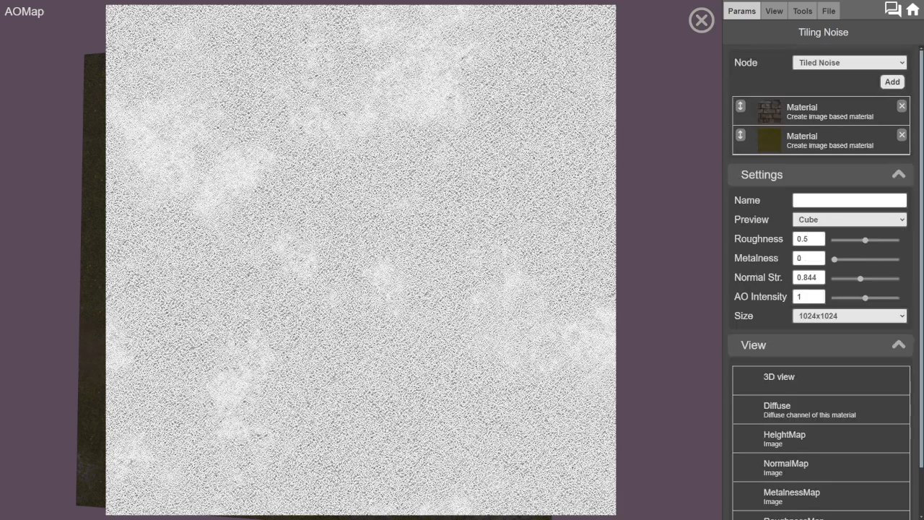
left_click(802, 11)
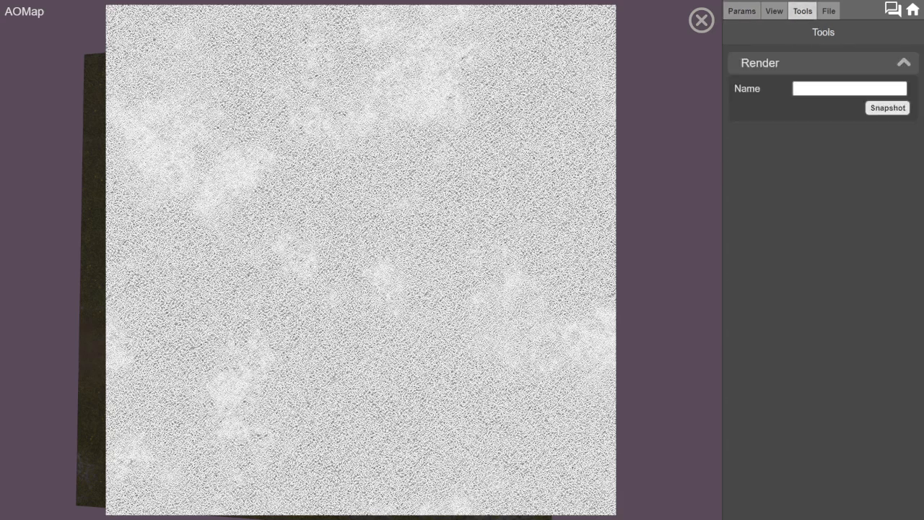
left_click(829, 11)
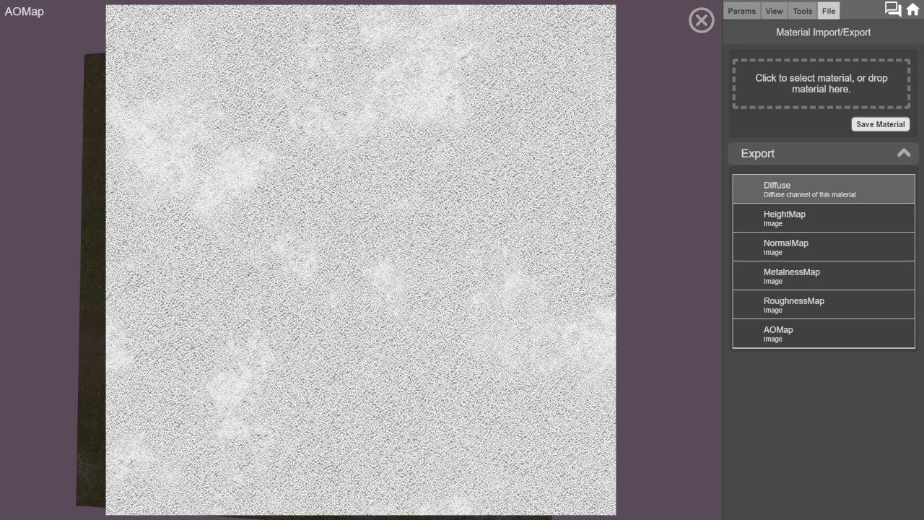
left_click(823, 189)
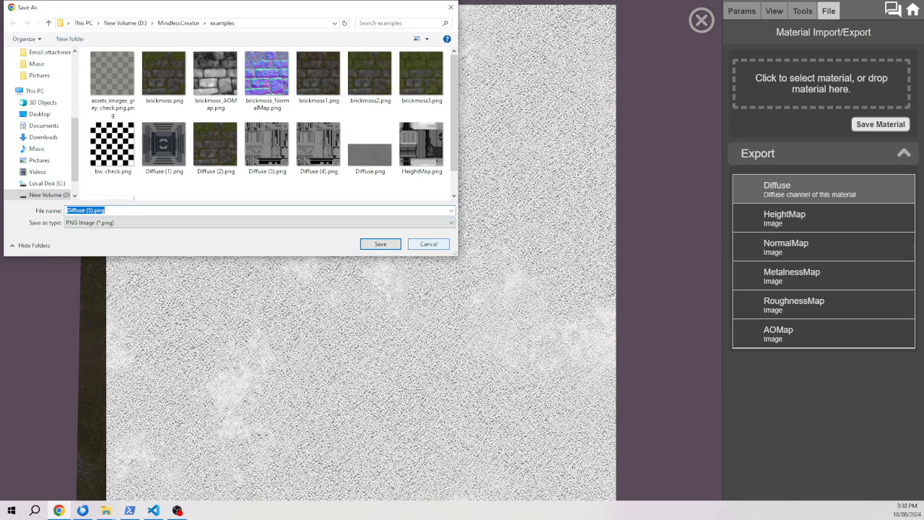
left_click(429, 243)
Close the AOMap preview and examine the finished material on the cube's different sides.
left_click(701, 20)
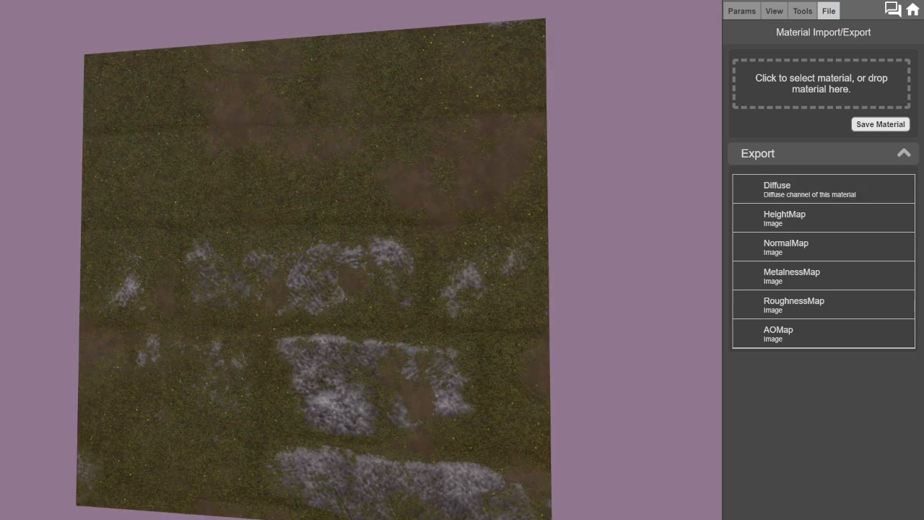
left_click_drag(339, 267, 405, 266)
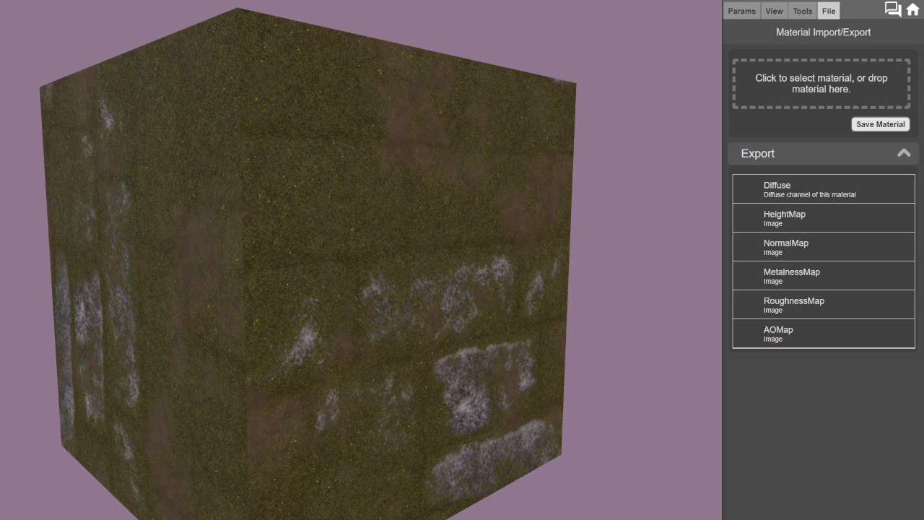
left_click_drag(361, 267, 324, 276)
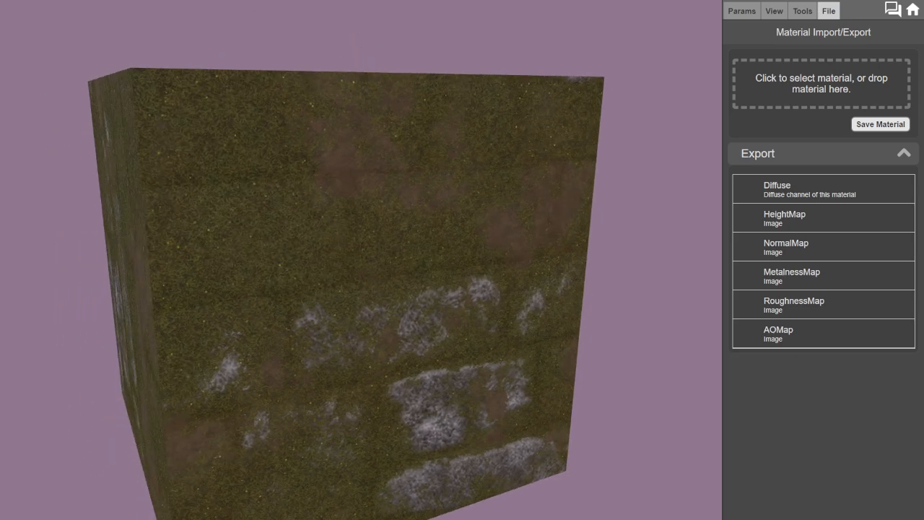